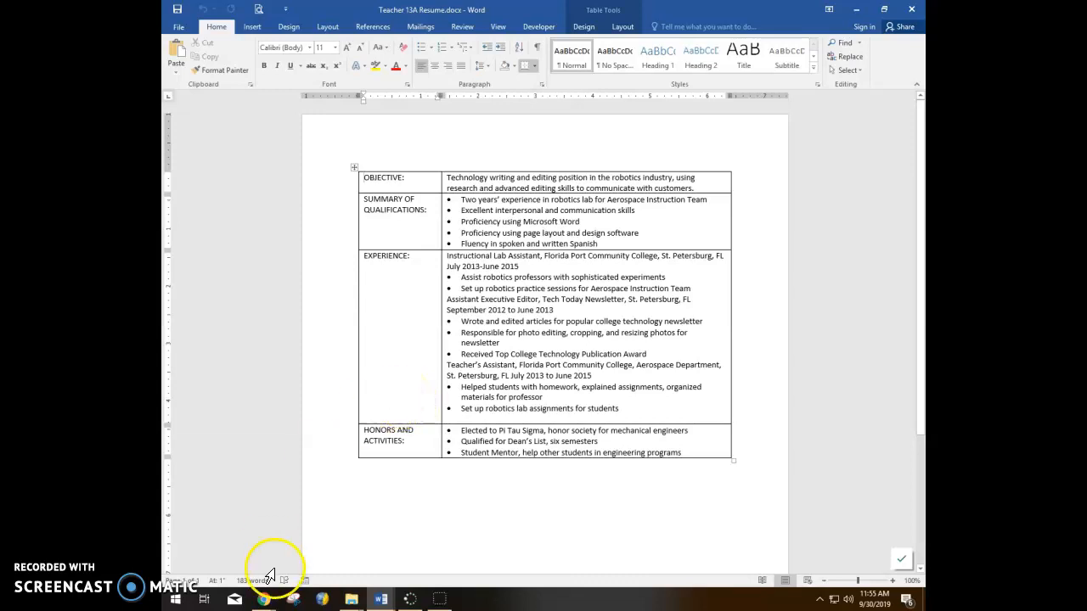
Step: Undo an accidental row resize, then insert a row above HONORS AND ACTIVITIES labelled EDUCATION
{"action": "left_click_drag", "start_coordinate": [364, 424], "coordinate": [366, 426]}
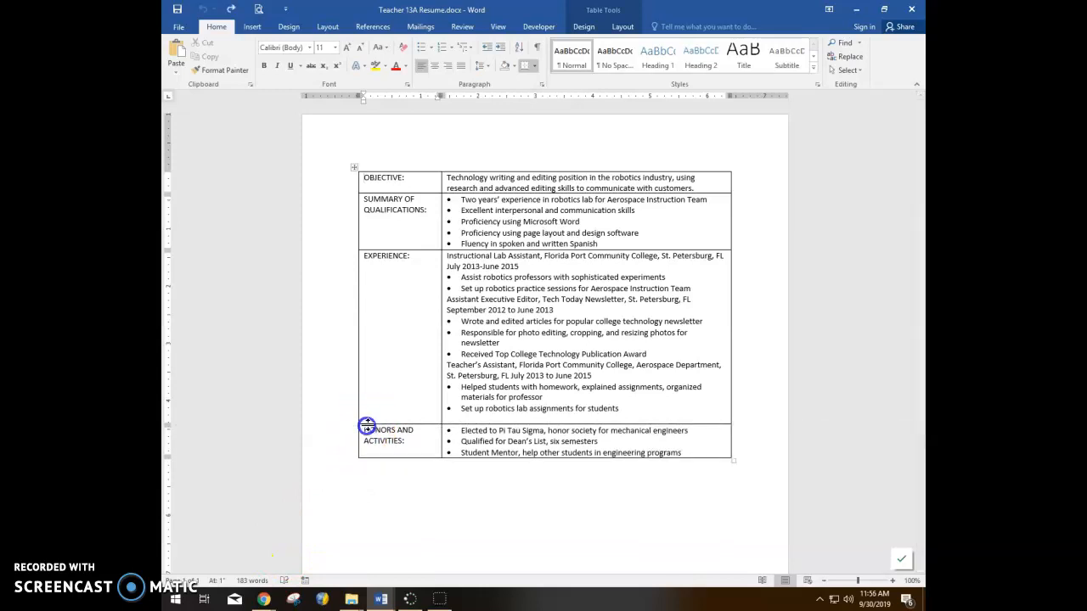
{"action": "left_click", "coordinate": [202, 10]}
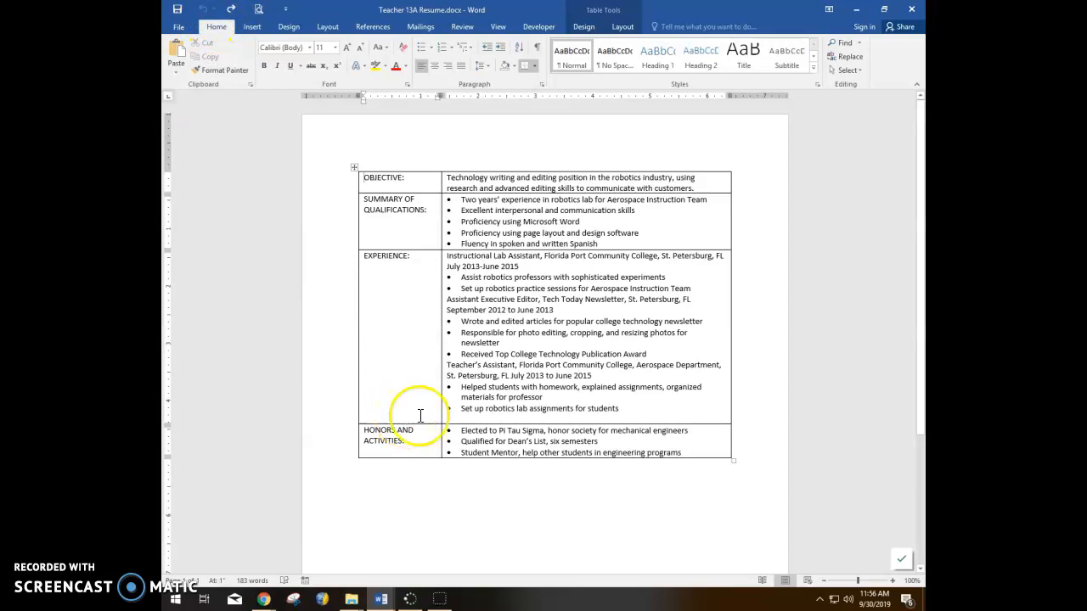
{"action": "mouse_move", "coordinate": [355, 428]}
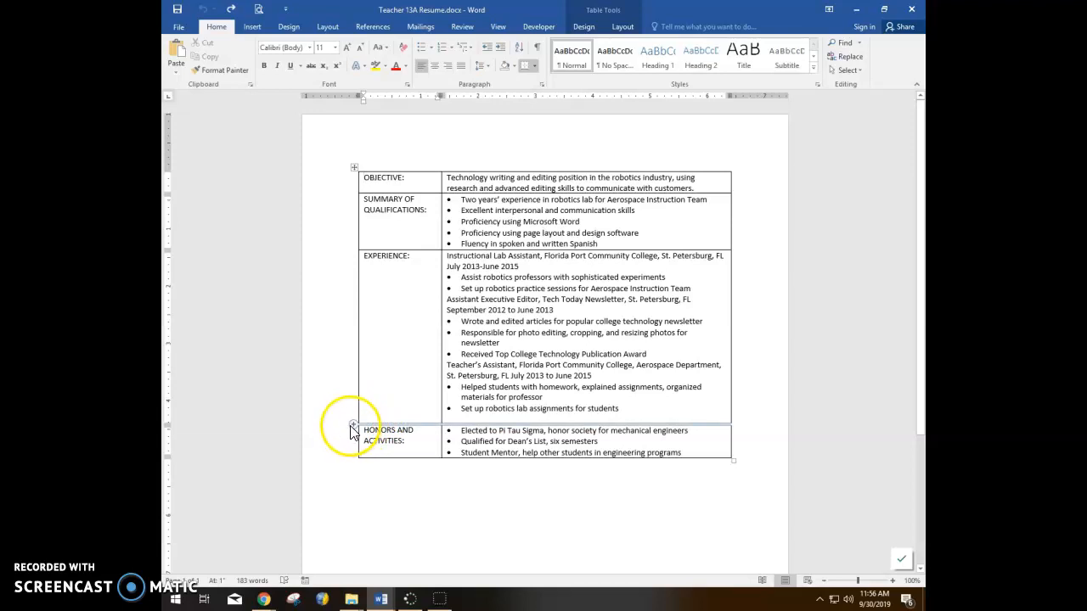
{"action": "left_click", "coordinate": [355, 429]}
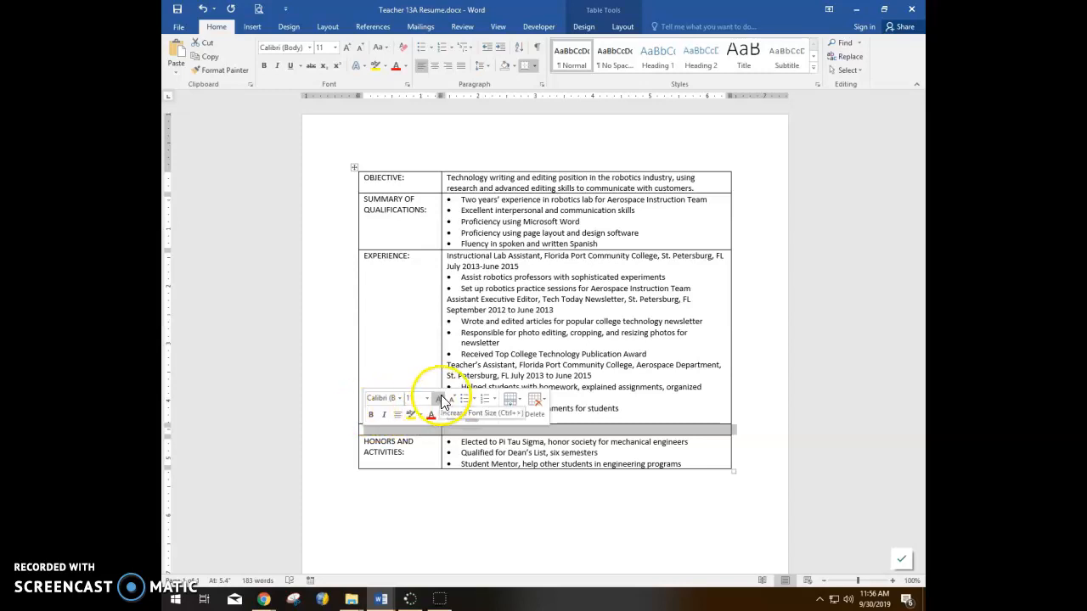
{"action": "left_click", "coordinate": [400, 430]}
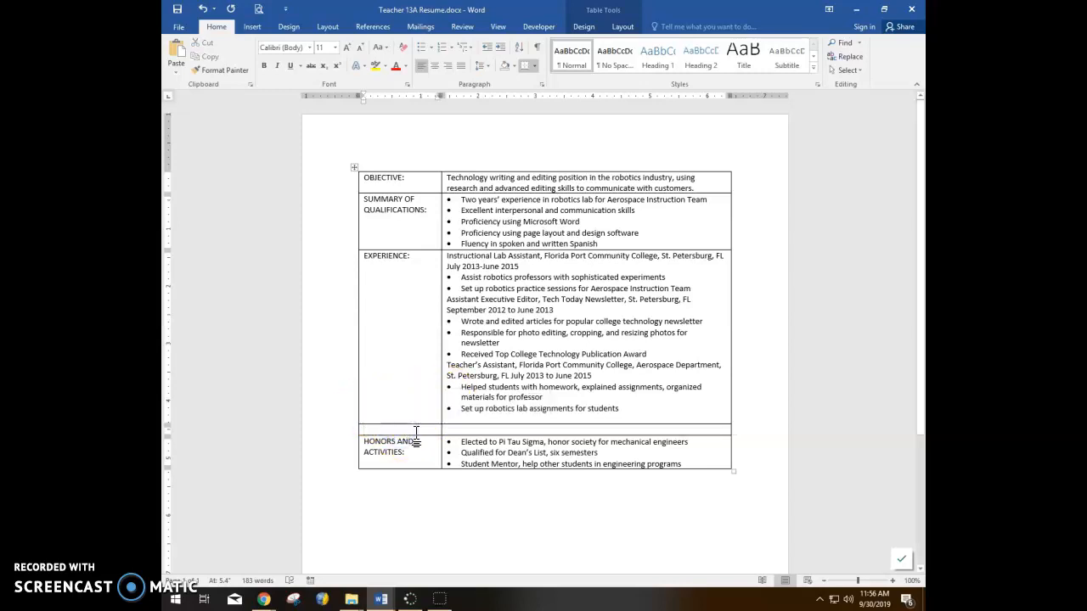
{"action": "type", "text": "e"}
{"action": "key", "text": "BackSpace"}
{"action": "type", "text": "EDUCATION"}
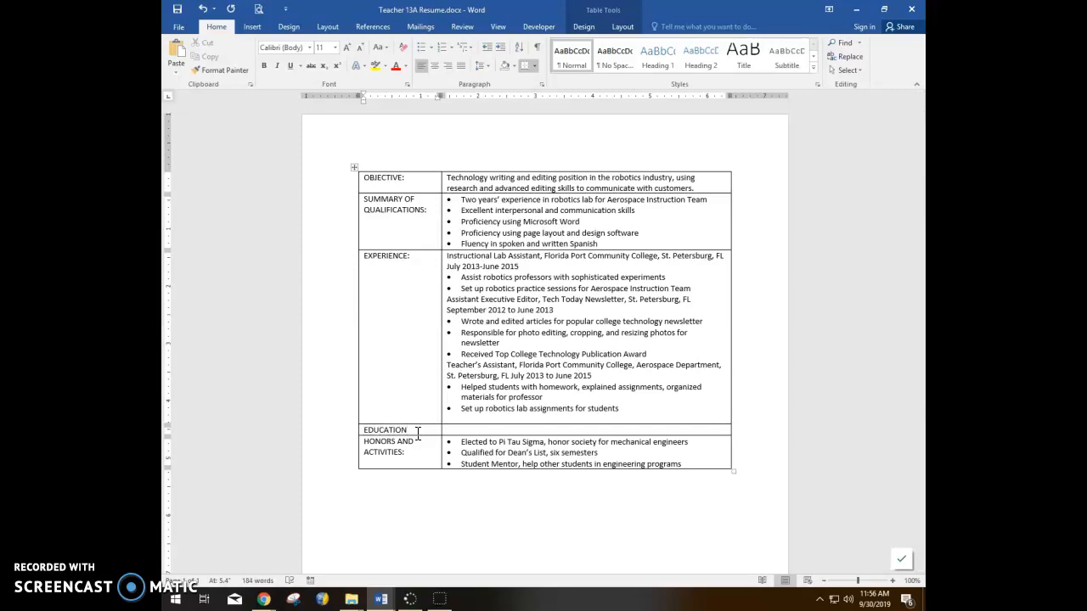
{"action": "left_click", "coordinate": [366, 431]}
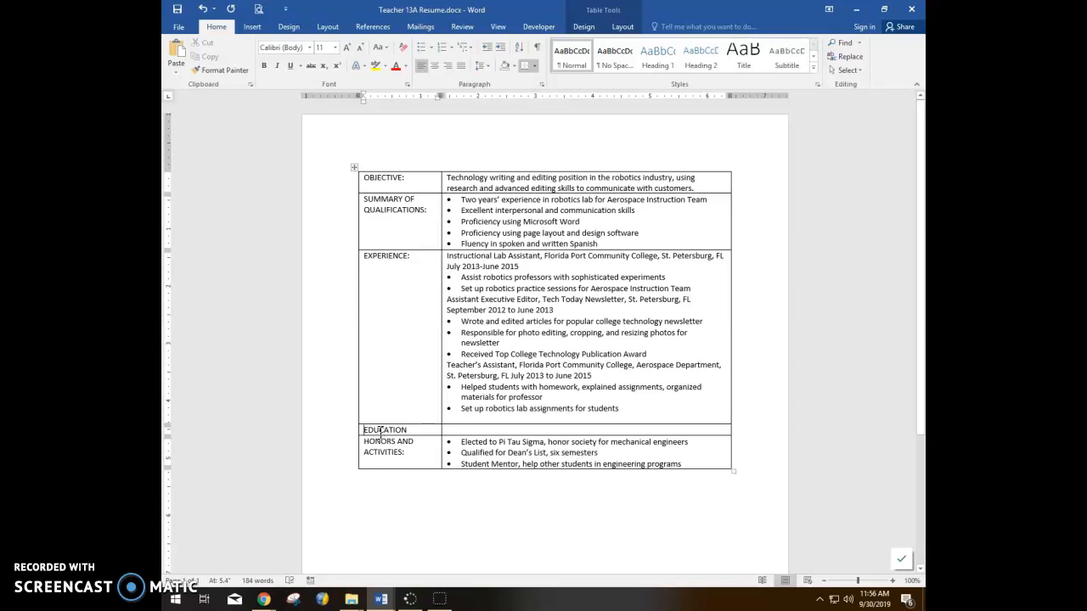
{"action": "left_click", "coordinate": [461, 431]}
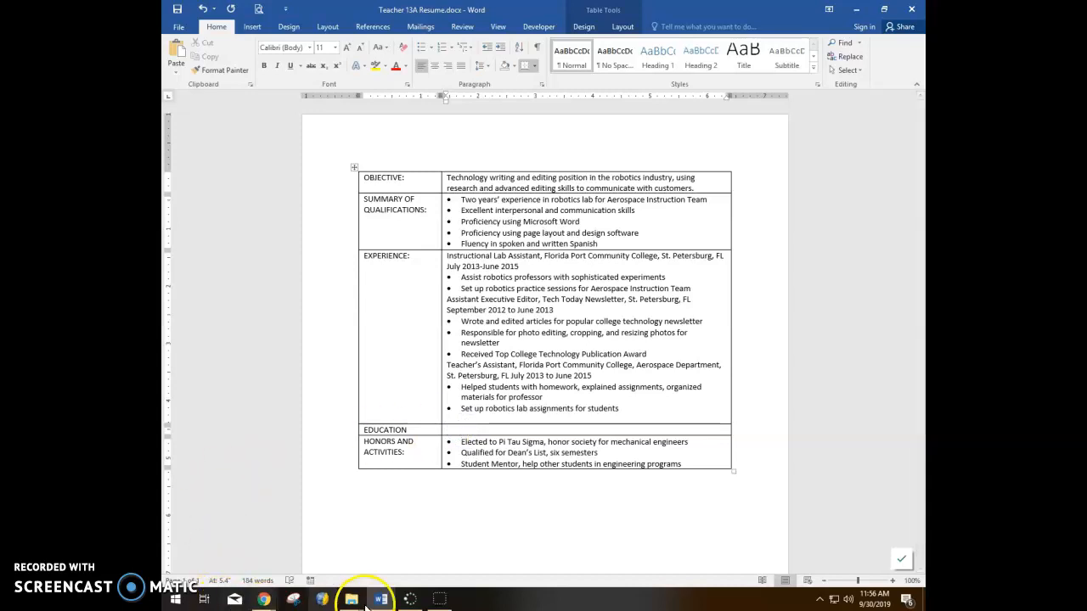
Step: Enter University of South Florida (2015 BS Mechanical Engineering) and Florida Port Community College (2013 AA Journalism)
{"action": "left_click", "coordinate": [439, 602]}
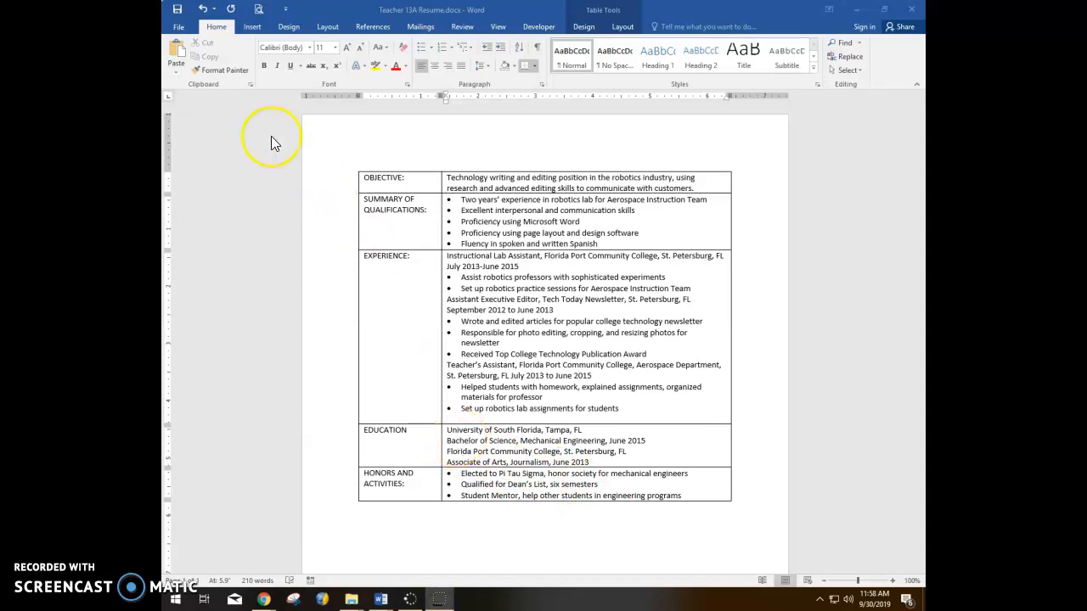
{"action": "left_click", "coordinate": [179, 10]}
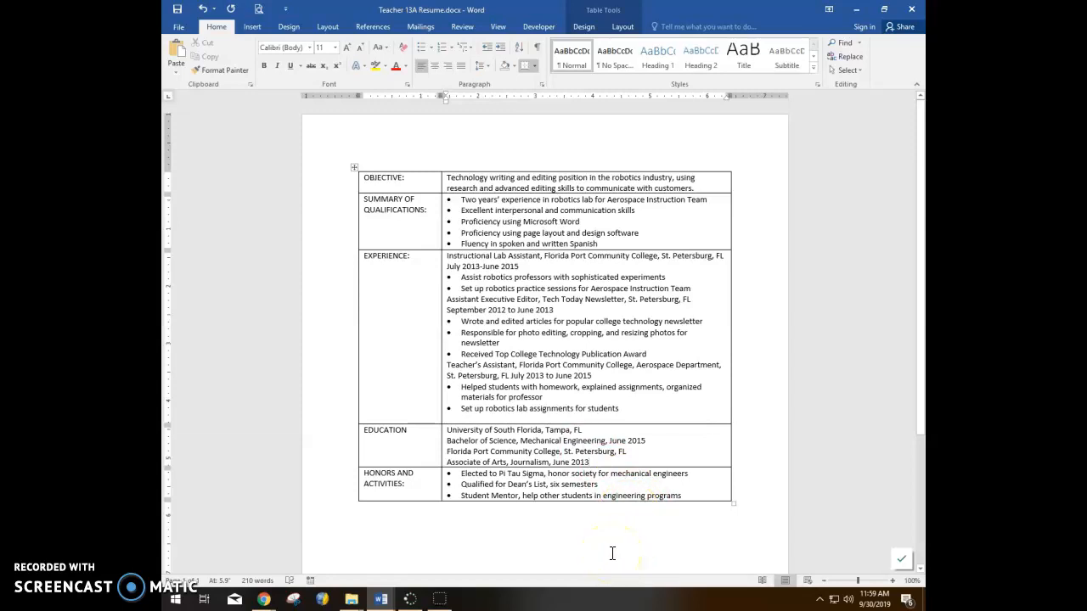
{"action": "key", "text": "ctrl+Home"}
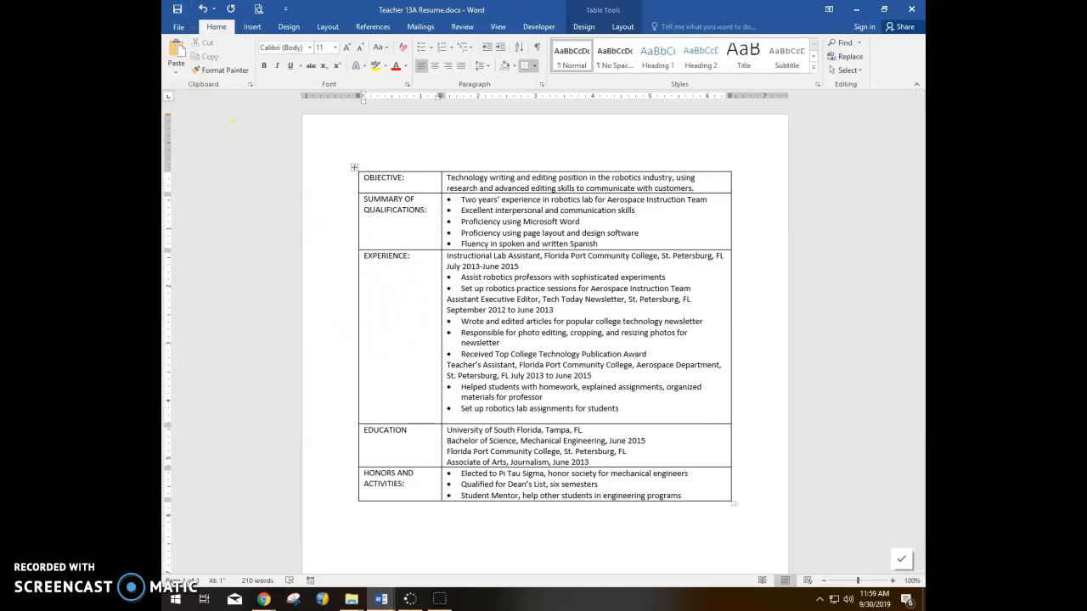
Step: Insert a new table row above the OBJECTIVE row
{"action": "left_click", "coordinate": [618, 14]}
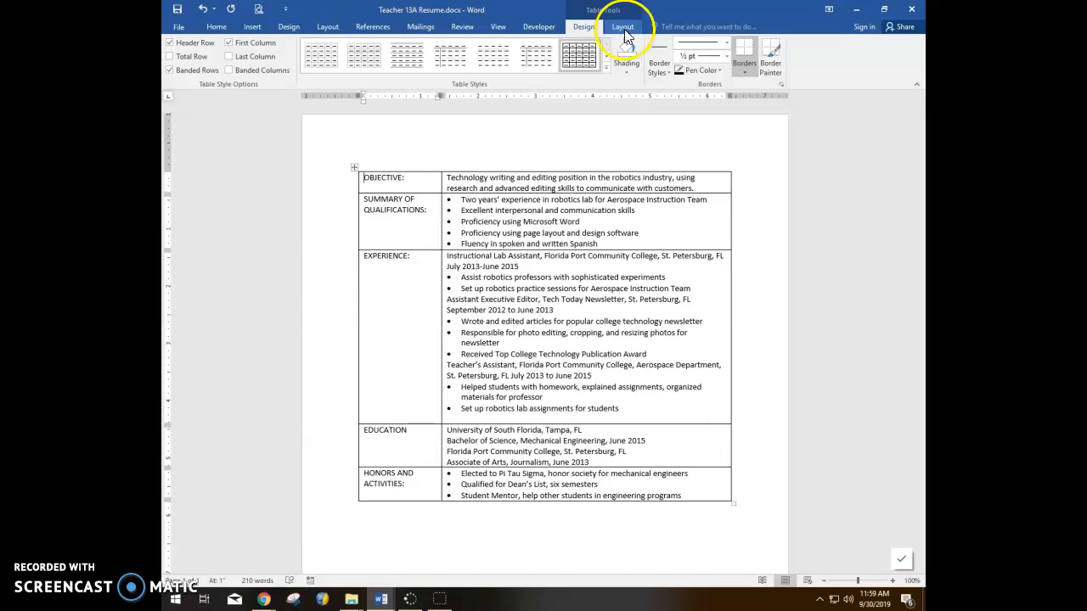
{"action": "left_click", "coordinate": [623, 27]}
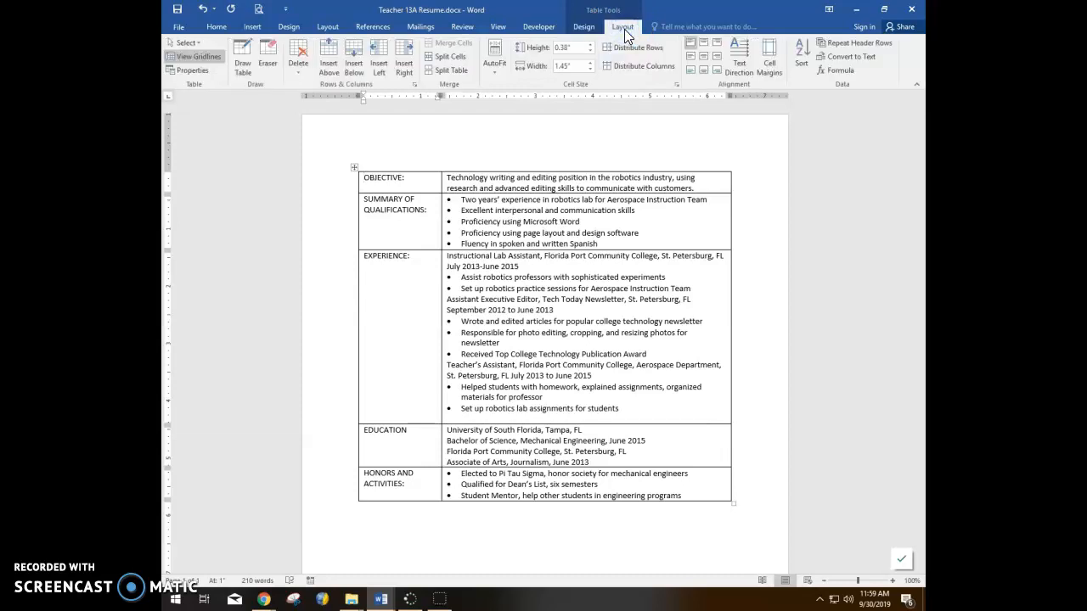
{"action": "left_click", "coordinate": [327, 67]}
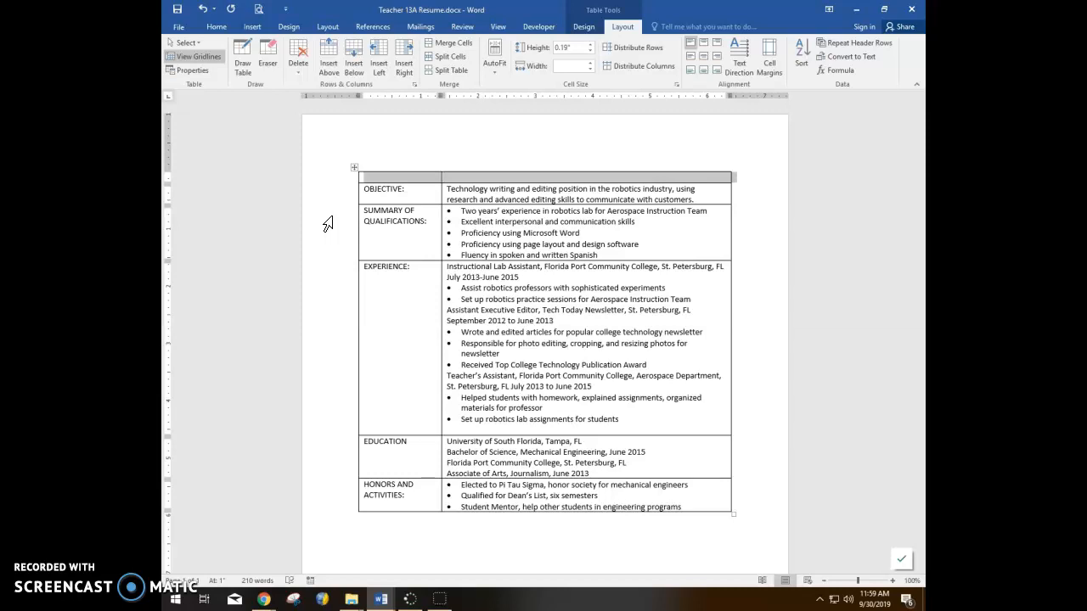
Step: Merge the new top row's two cells into one full-width cell
{"action": "left_click", "coordinate": [396, 178]}
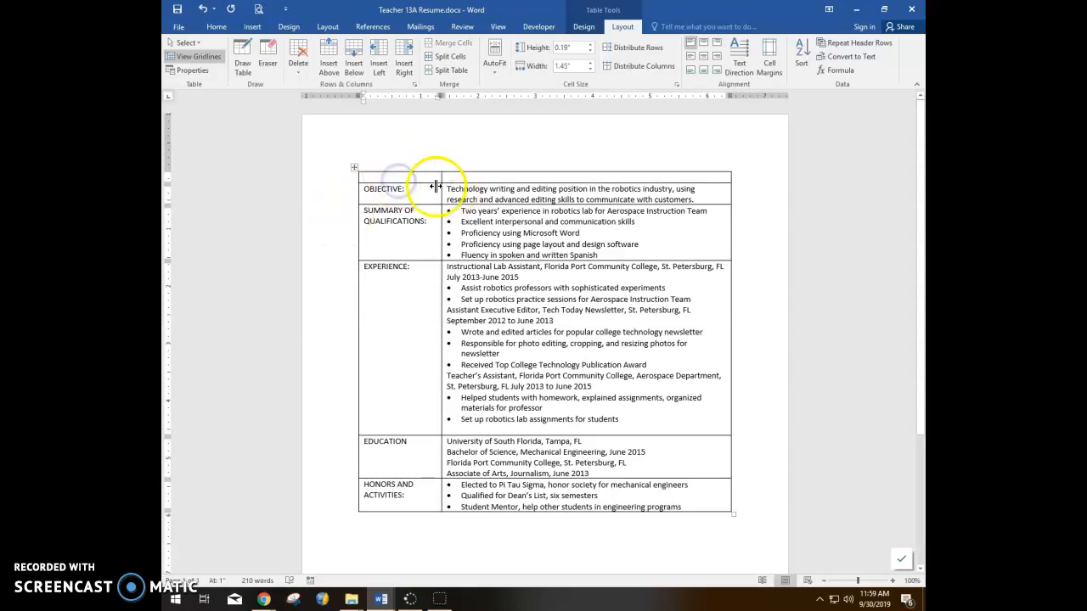
{"action": "left_click_drag", "start_coordinate": [393, 176], "coordinate": [514, 180]}
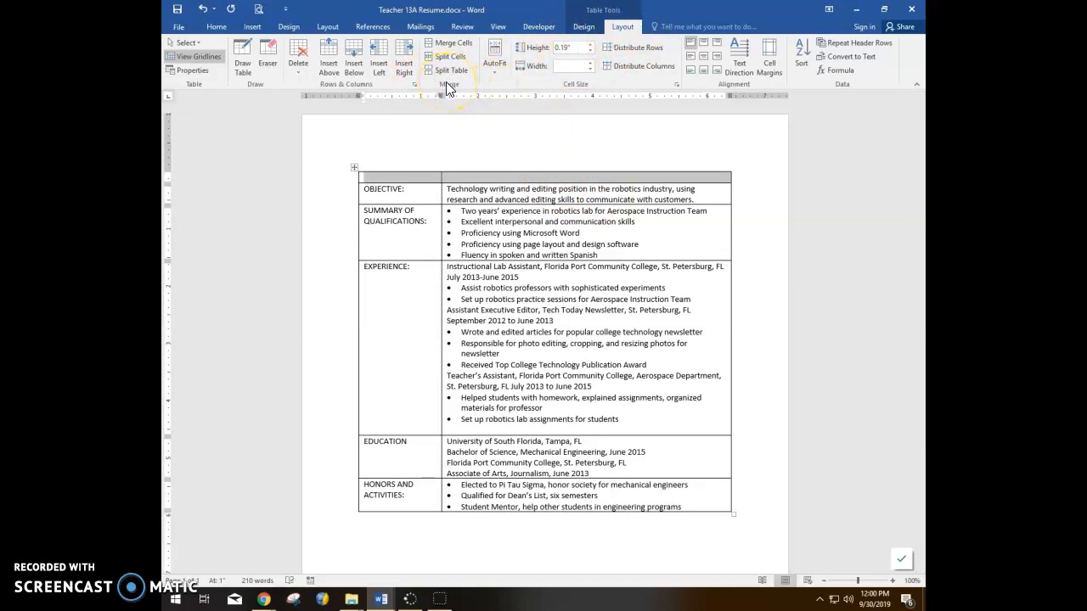
{"action": "left_click", "coordinate": [452, 44]}
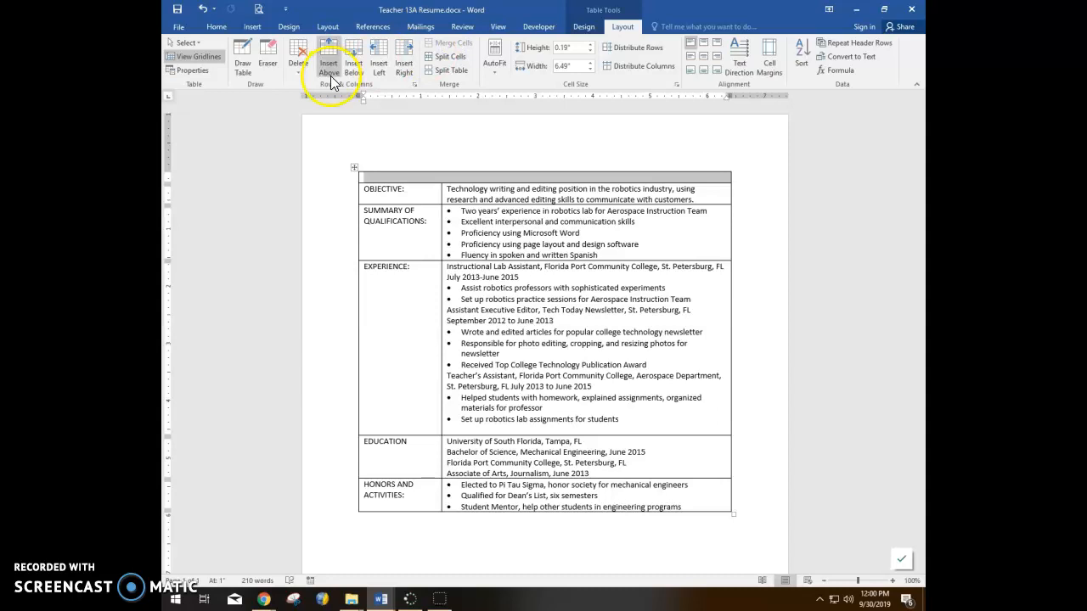
{"action": "left_click", "coordinate": [466, 195]}
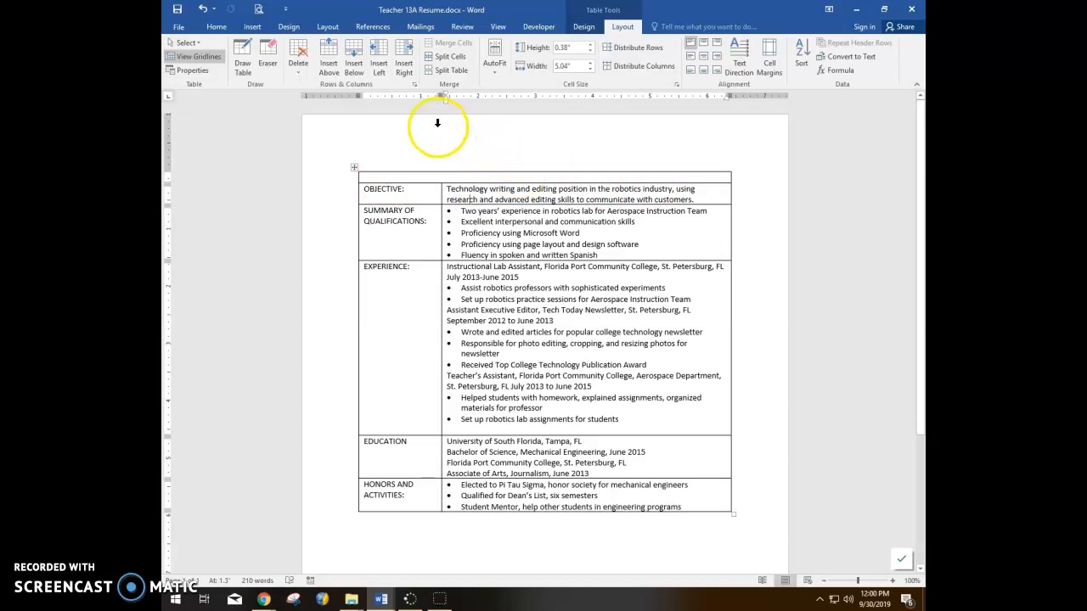
{"action": "left_click", "coordinate": [400, 173]}
{"action": "left_click", "coordinate": [407, 176]}
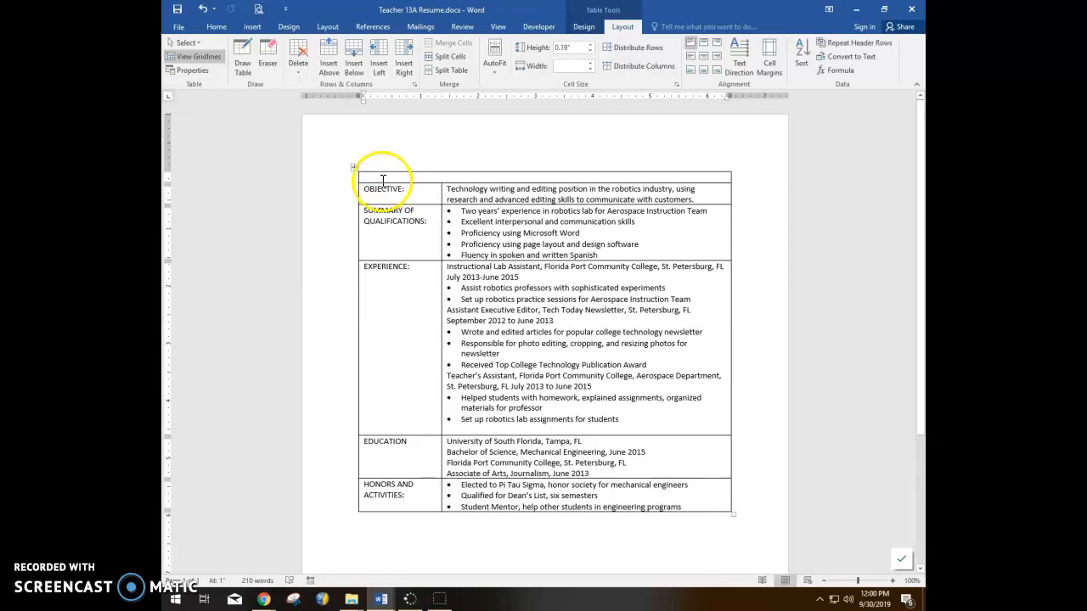
Step: Set a right-aligned 6.5" tab stop for the empty top row
{"action": "left_click", "coordinate": [219, 29]}
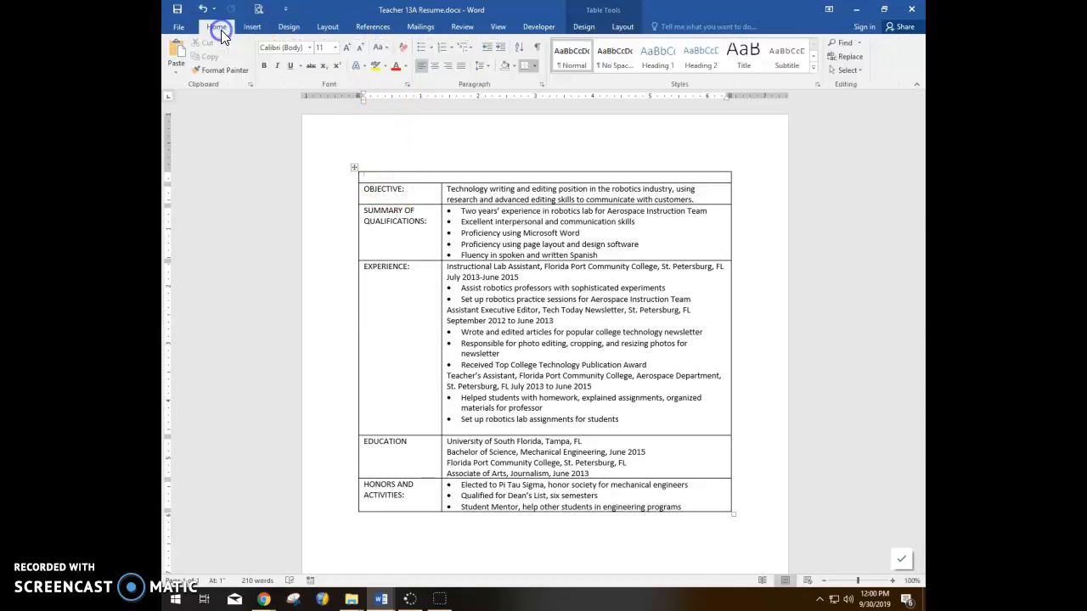
{"action": "left_click", "coordinate": [541, 85]}
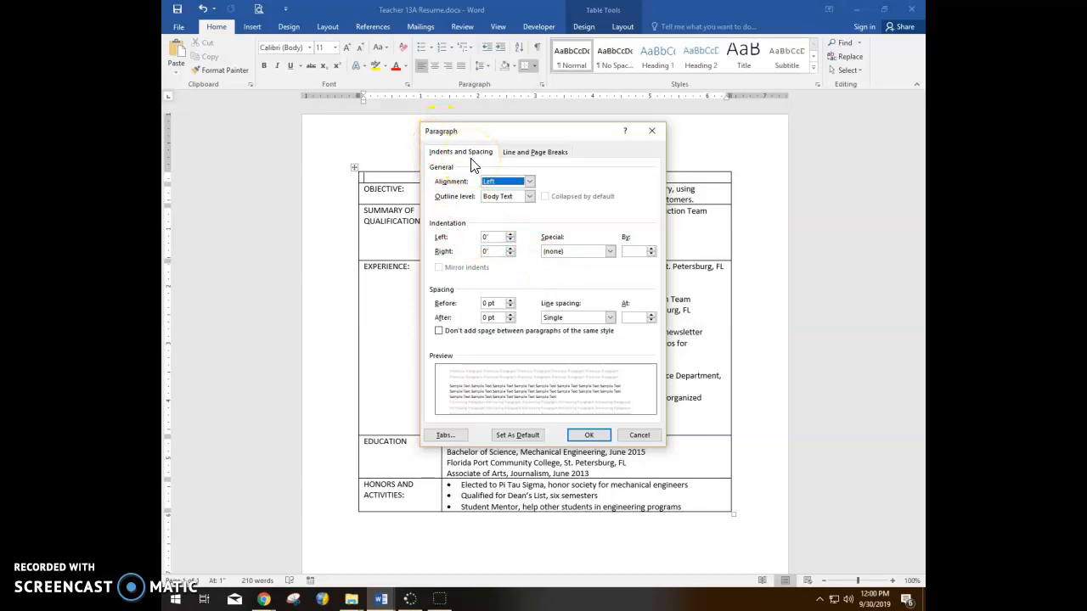
{"action": "left_click", "coordinate": [449, 437]}
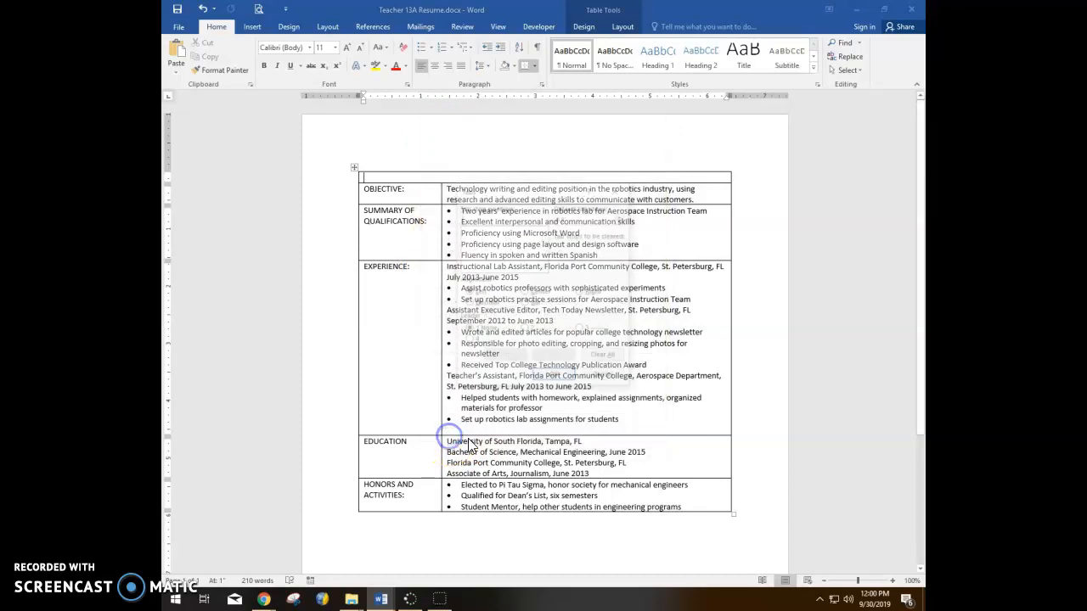
{"action": "left_click", "coordinate": [470, 422]}
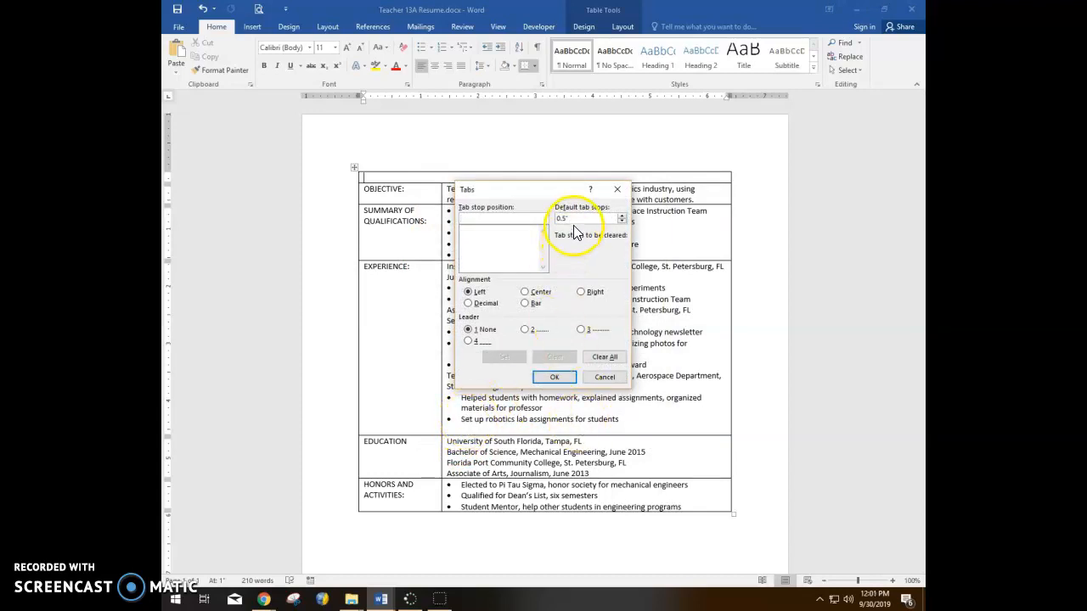
{"action": "left_click", "coordinate": [503, 216]}
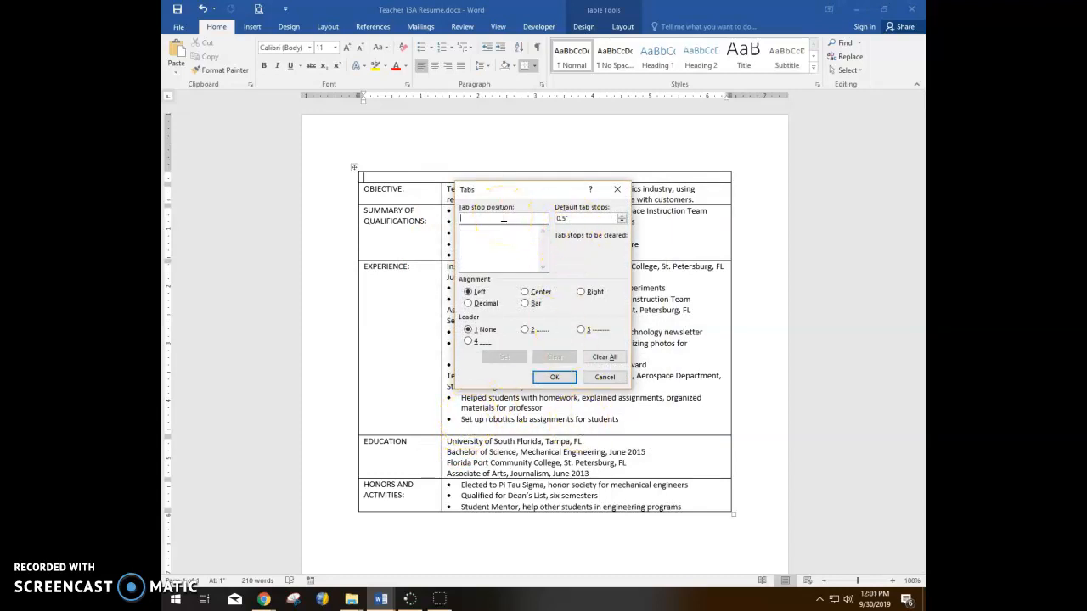
{"action": "type", "text": "6.5"}
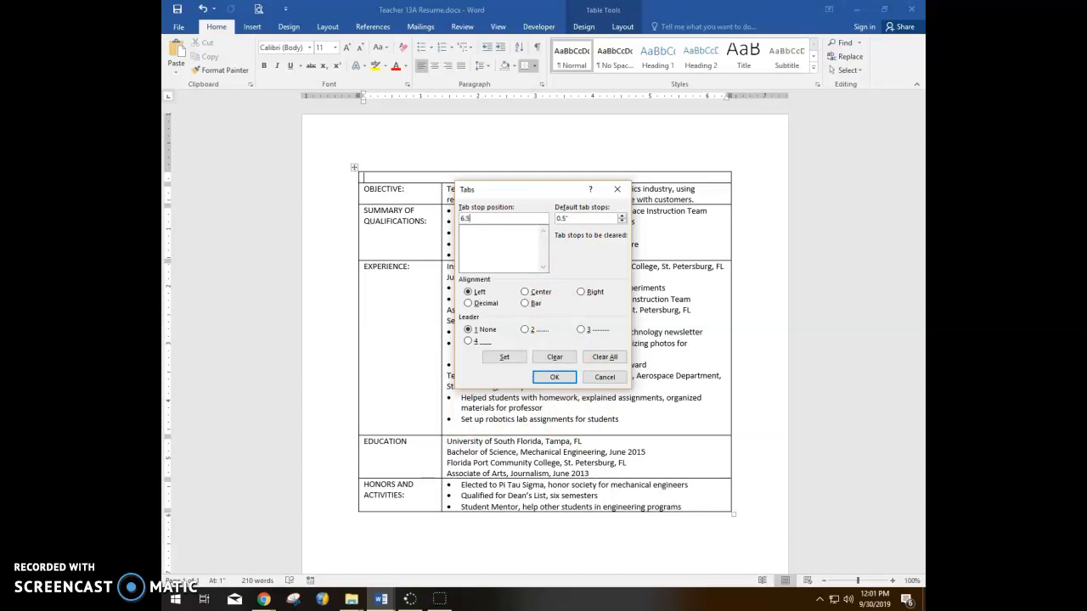
{"action": "left_click", "coordinate": [583, 291]}
{"action": "left_click", "coordinate": [512, 359]}
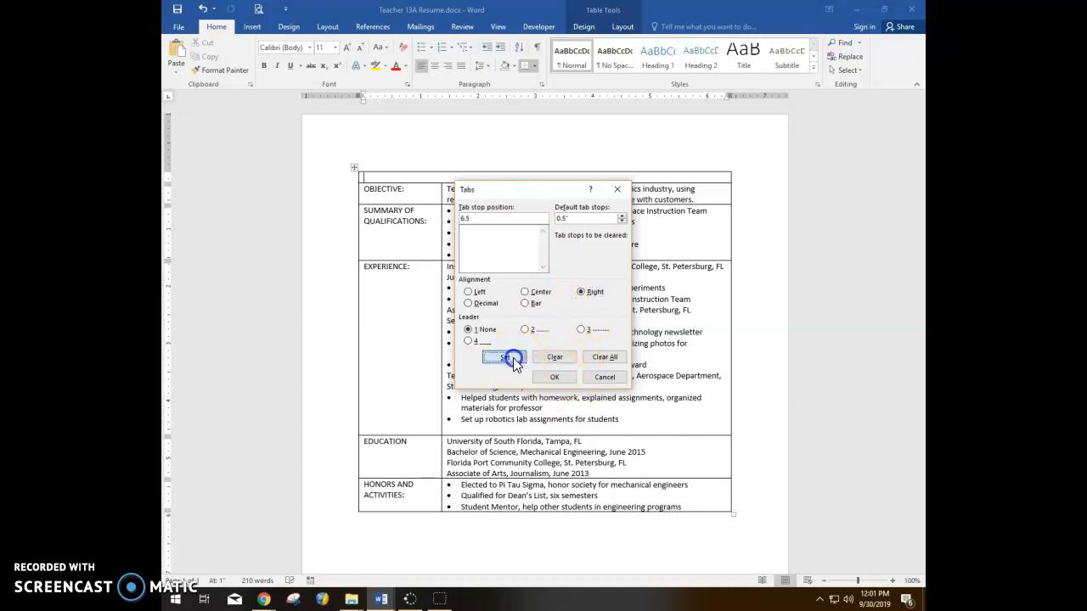
{"action": "left_click", "coordinate": [563, 375]}
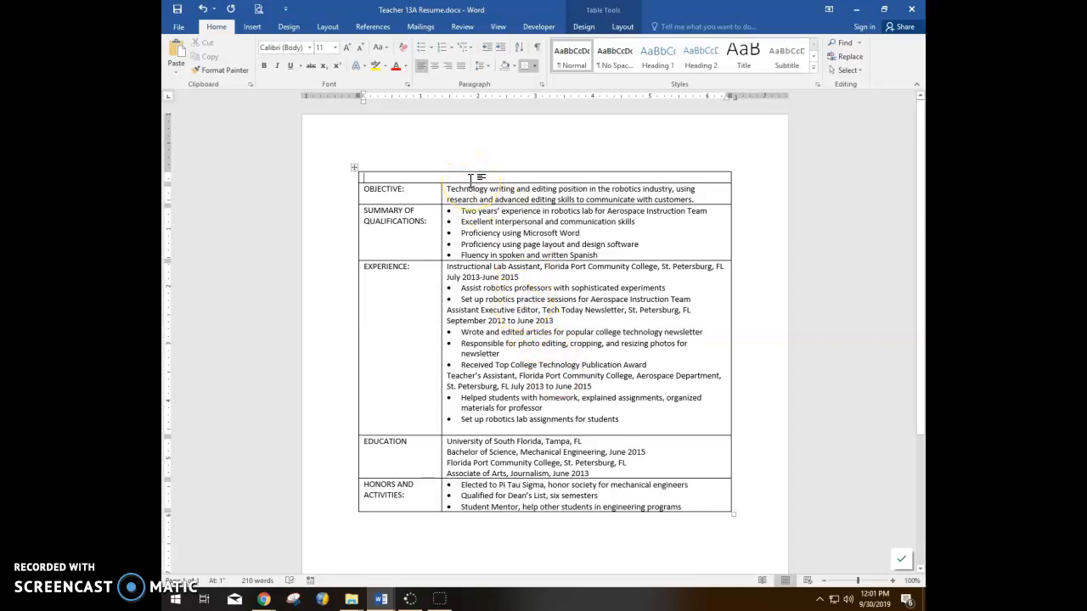
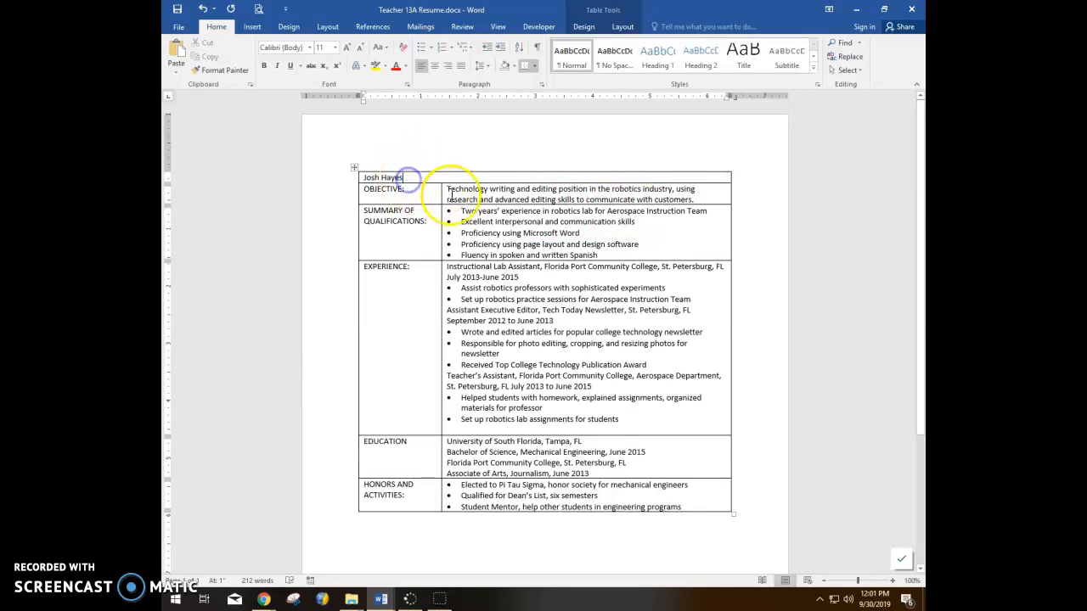
{"action": "key", "text": "Tab"}
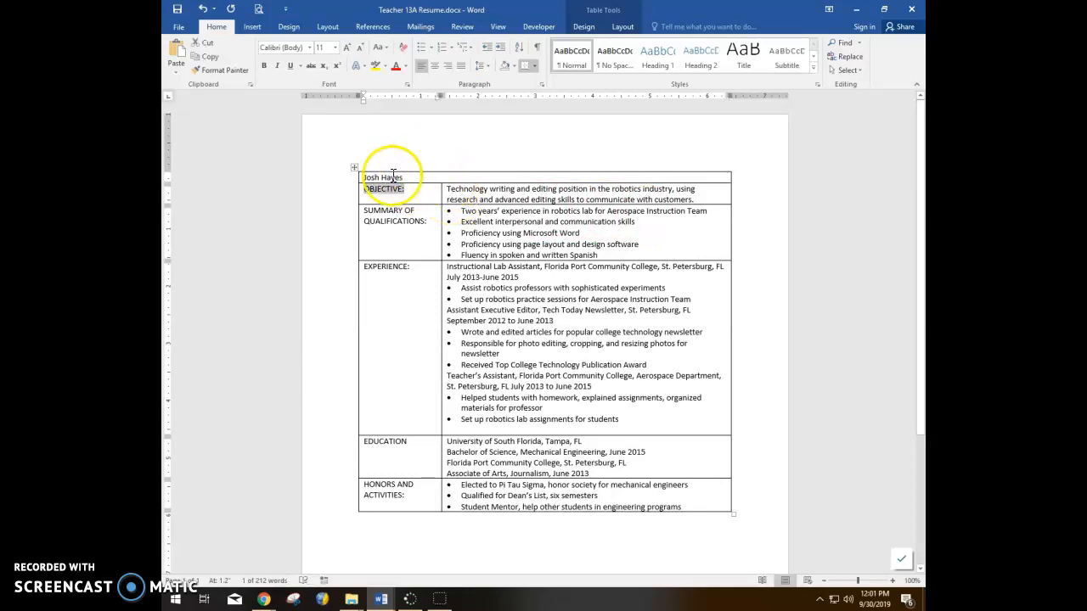
{"action": "left_click", "coordinate": [415, 181]}
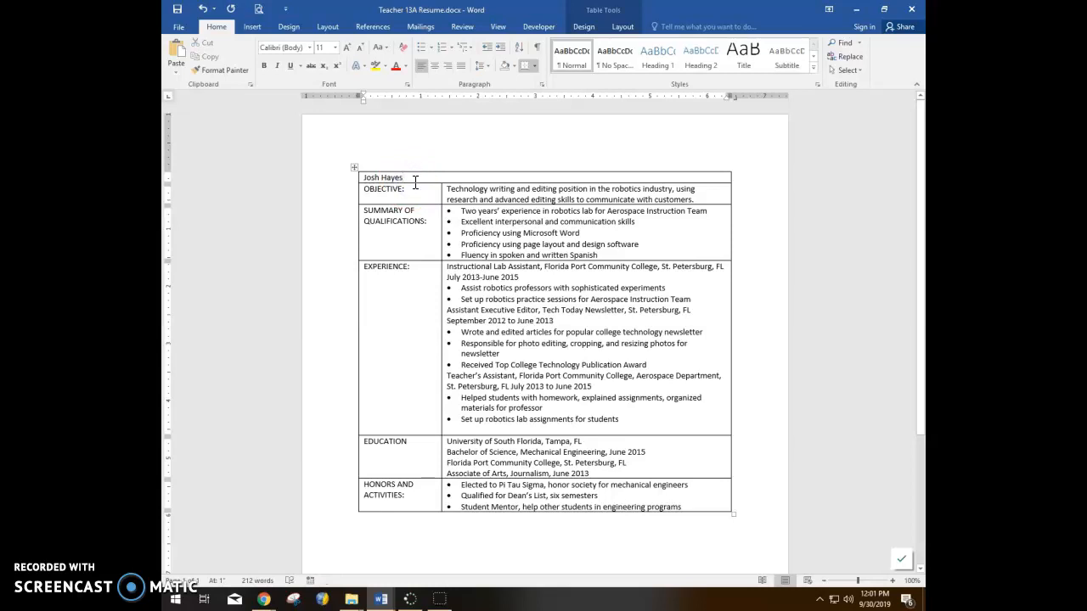
{"action": "key", "text": "ctrl+z"}
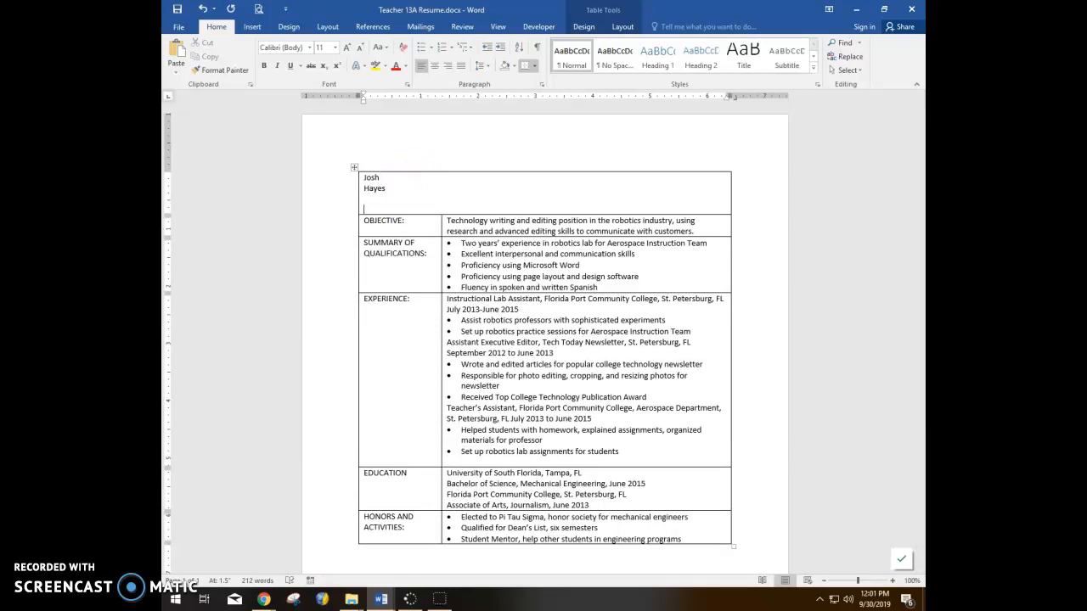
{"action": "key", "text": "ctrl+y"}
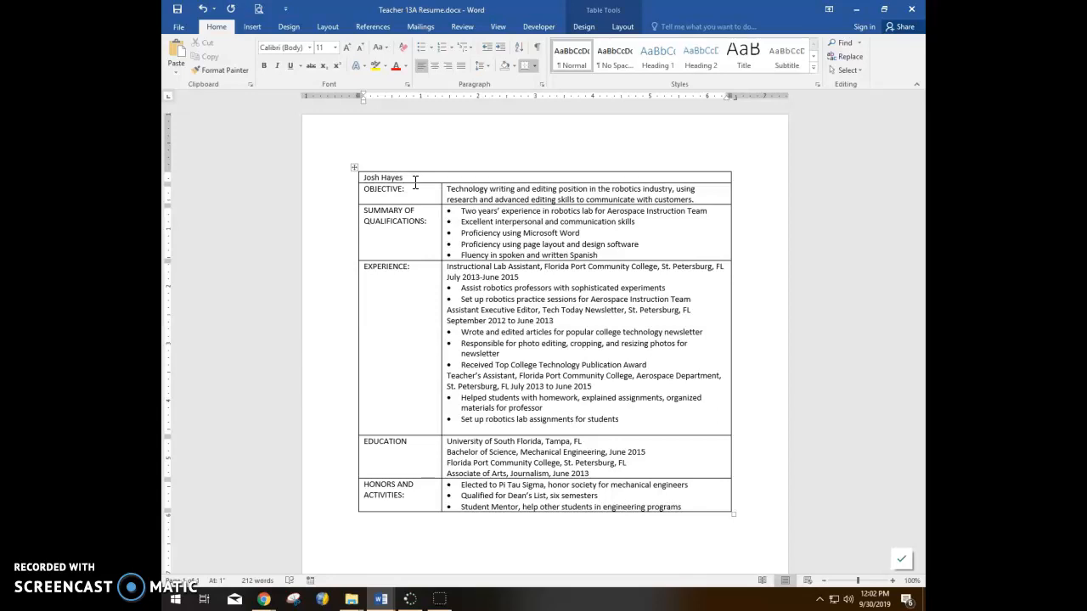
{"action": "key", "text": "ctrl+z"}
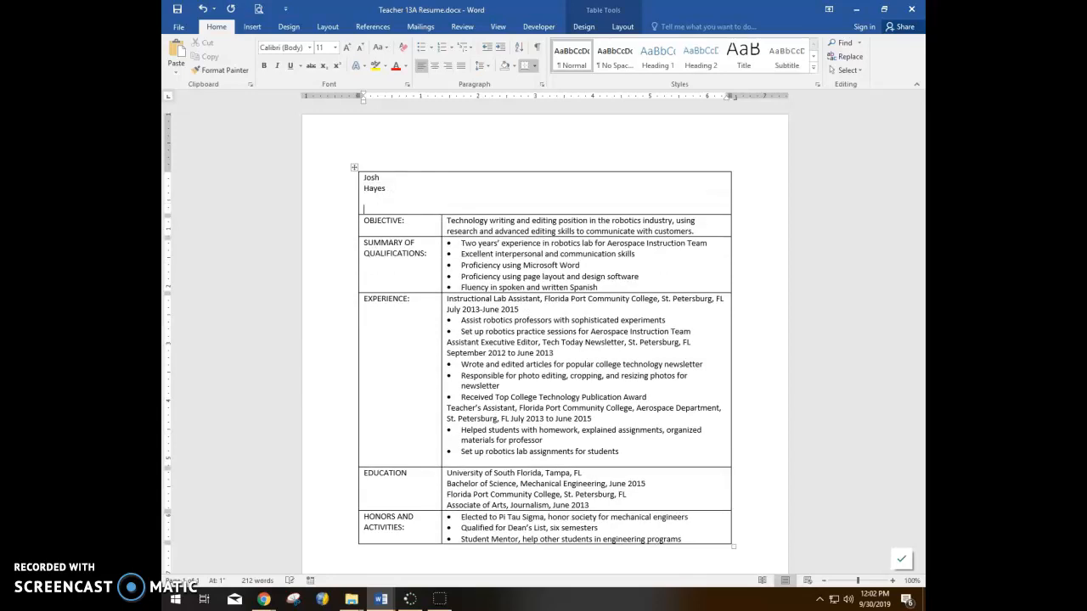
{"action": "left_click", "coordinate": [415, 183]}
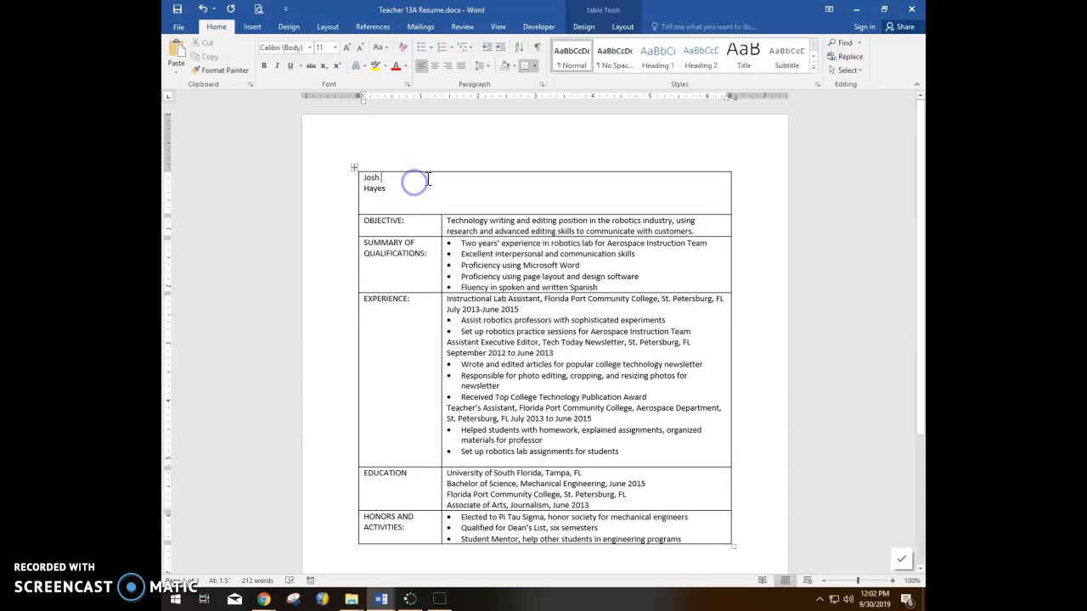
{"action": "left_click", "coordinate": [204, 11]}
{"action": "left_click", "coordinate": [205, 11]}
{"action": "left_click", "coordinate": [206, 11]}
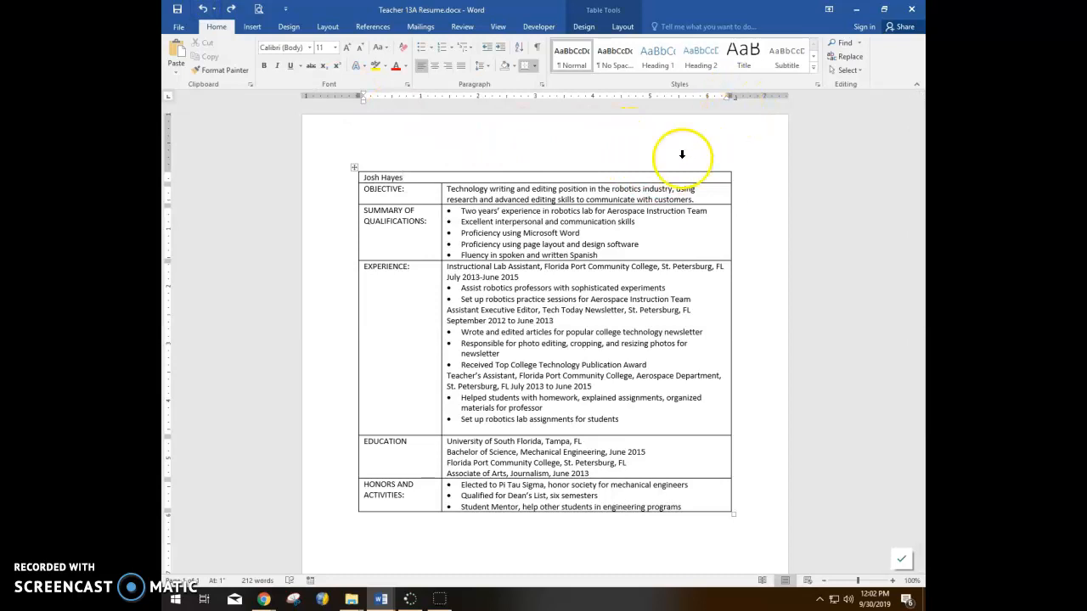
{"action": "key", "text": "ctrl+y"}
{"action": "key", "text": "ctrl+y"}
{"action": "left_click", "coordinate": [524, 194]}
{"action": "key", "text": "BackSpace"}
{"action": "key", "text": "BackSpace"}
{"action": "key", "text": "BackSpace"}
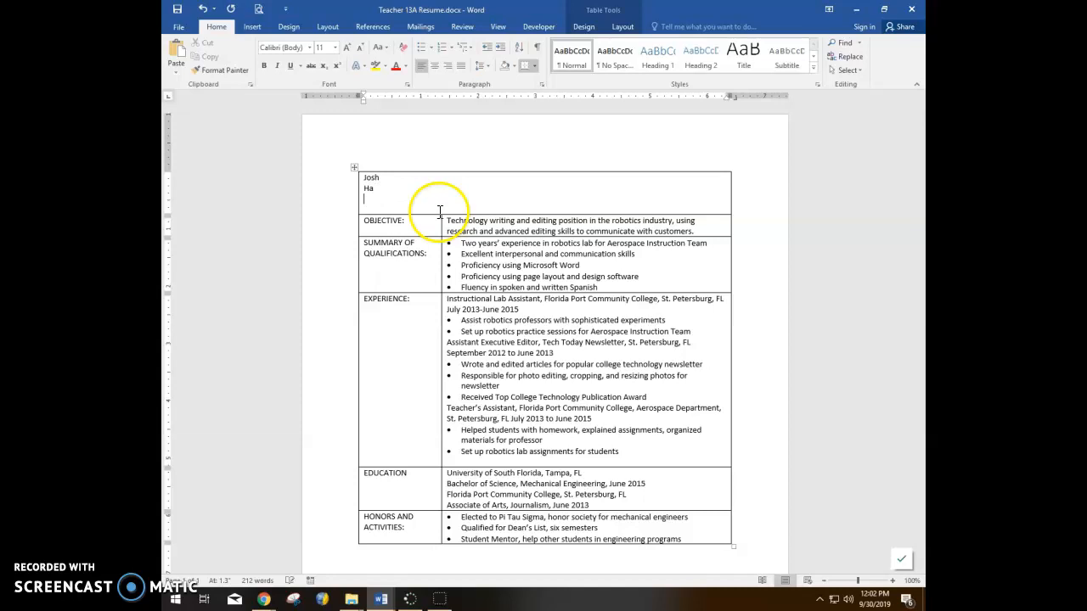
{"action": "type", "text": "es"}
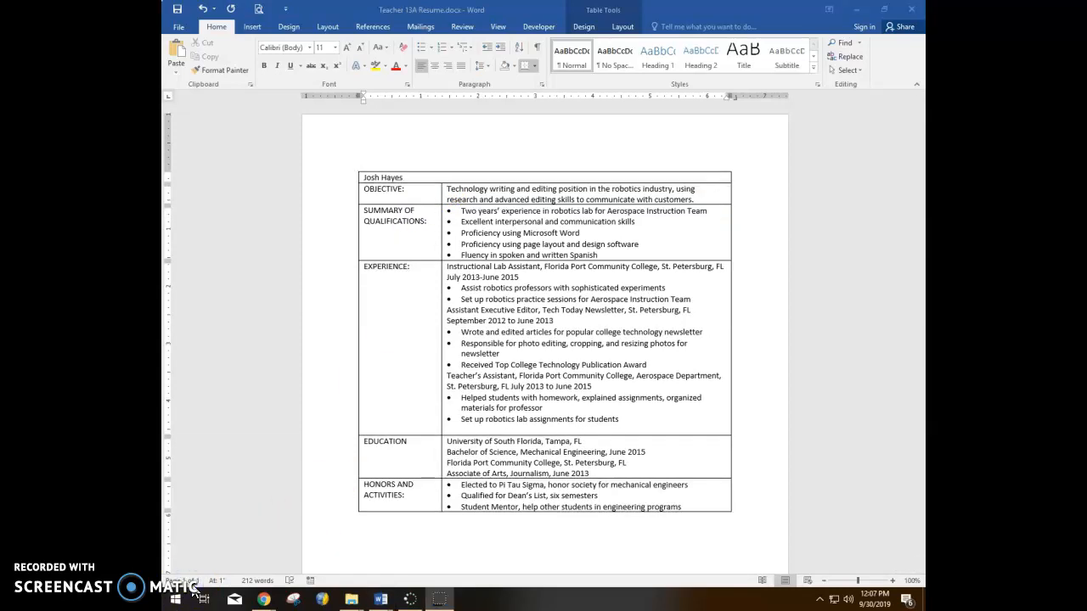
Step: Type the applicant's phone number at the right end of the name row
{"action": "left_click", "coordinate": [727, 176]}
{"action": "type", "text": "7"}
{"action": "key", "text": "BackSpace"}
{"action": "type", "text": "("}
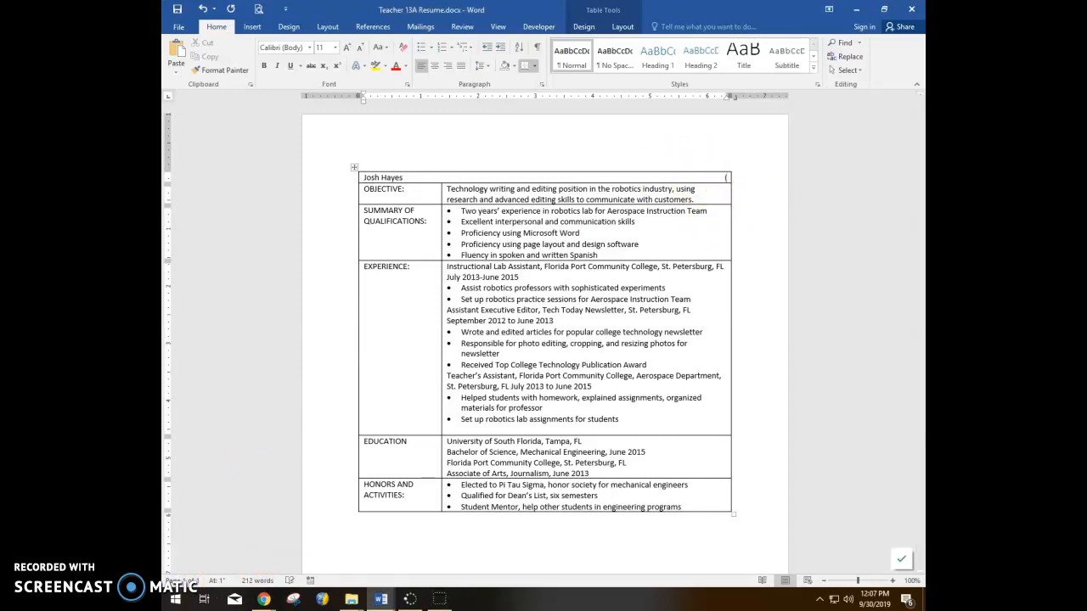
{"action": "type", "text": "727)555-0313"}
{"action": "left_click", "coordinate": [766, 217]}
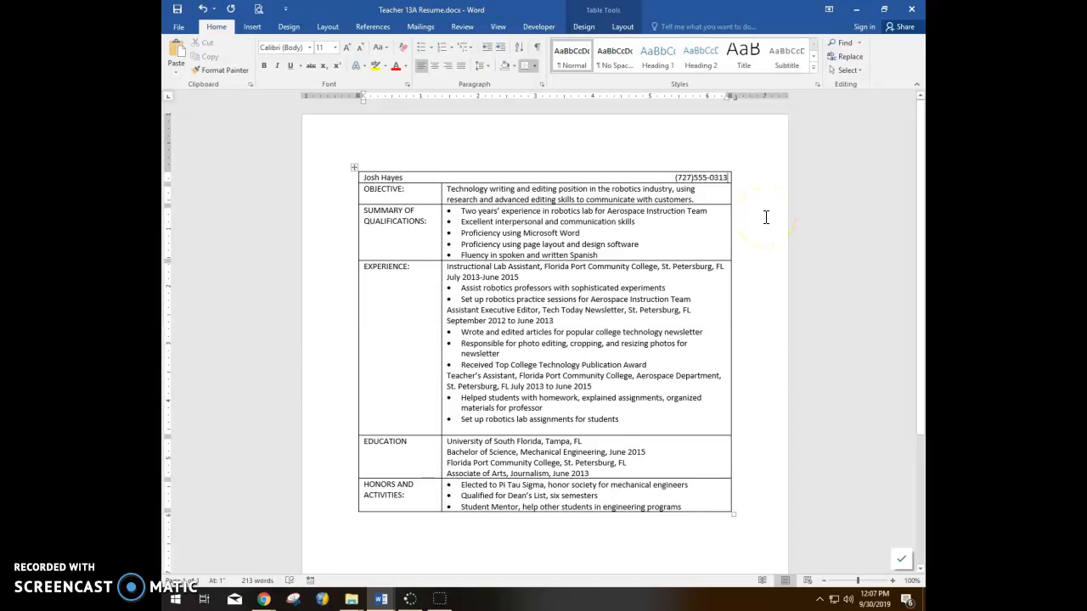
Step: On a new line, enter the street address with the e-mail address right-aligned beside it
{"action": "key", "text": "Return"}
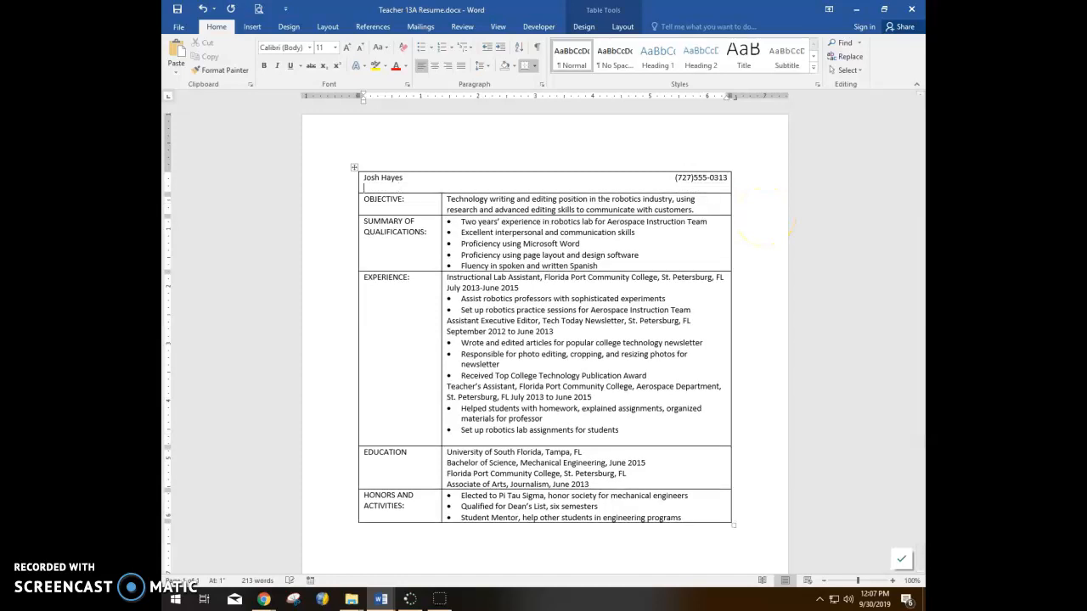
{"action": "left_click", "coordinate": [746, 215]}
{"action": "left_click", "coordinate": [711, 183]}
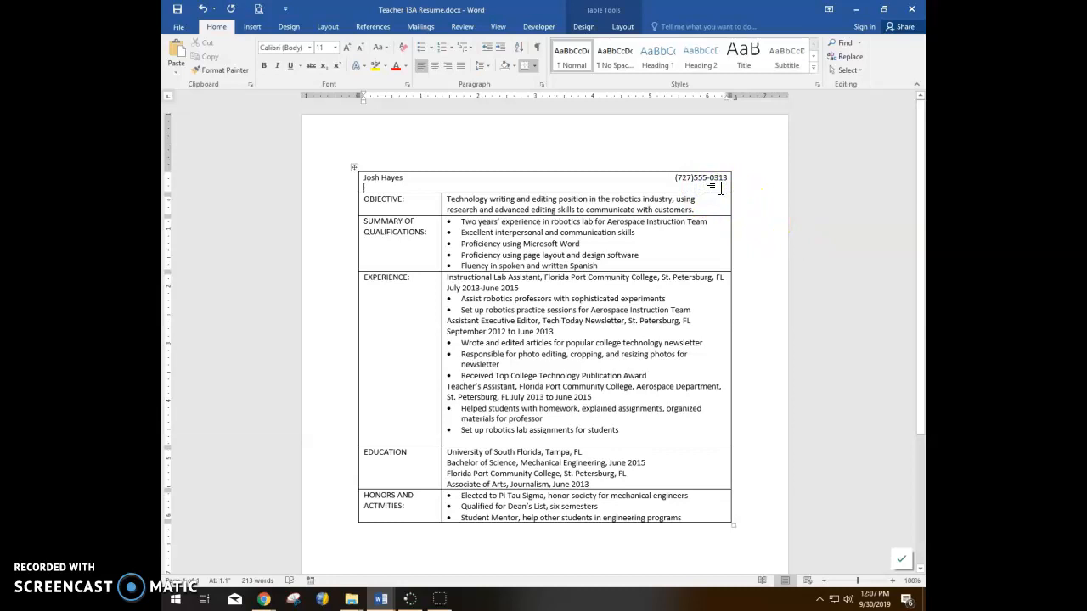
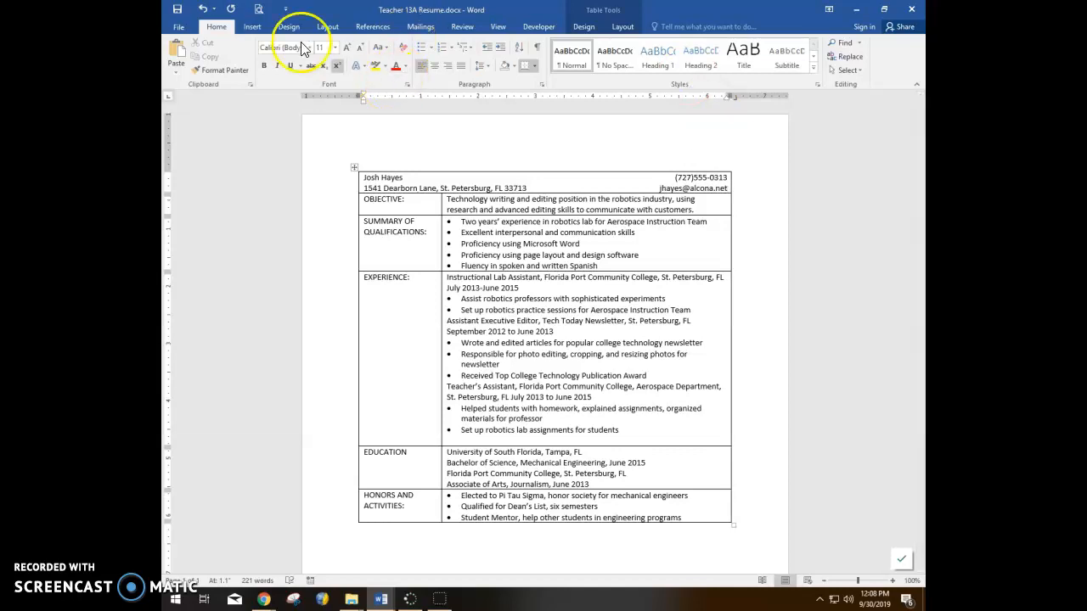
Step: Save the resume, then format the applicant's name bold at 16 pt
{"action": "left_click", "coordinate": [180, 12]}
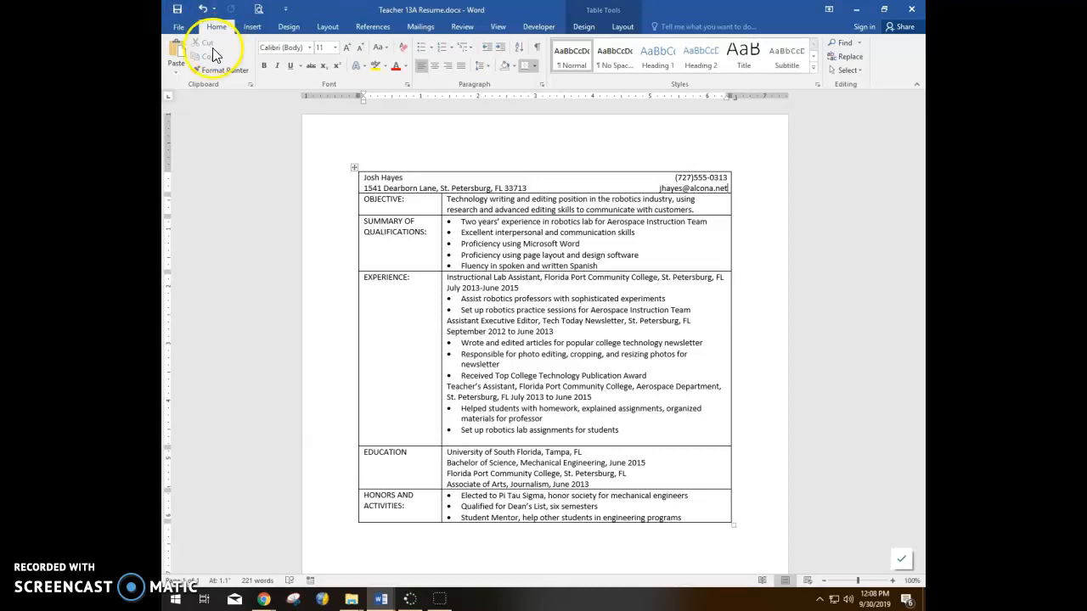
{"action": "left_click_drag", "start_coordinate": [414, 180], "coordinate": [348, 177]}
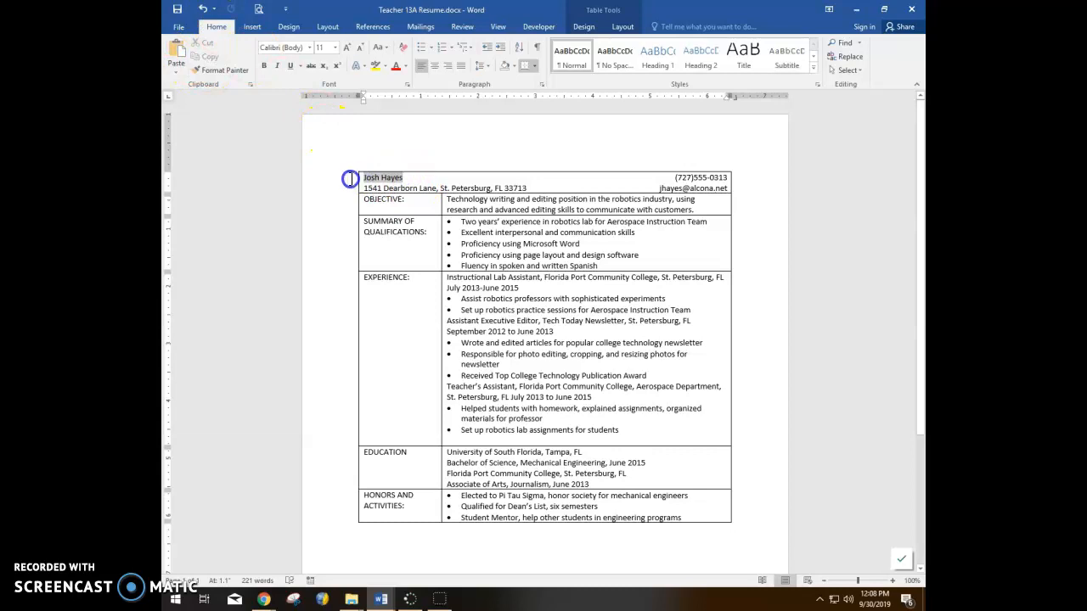
{"action": "left_click", "coordinate": [263, 67]}
{"action": "left_click", "coordinate": [328, 47]}
{"action": "type", "text": "16"}
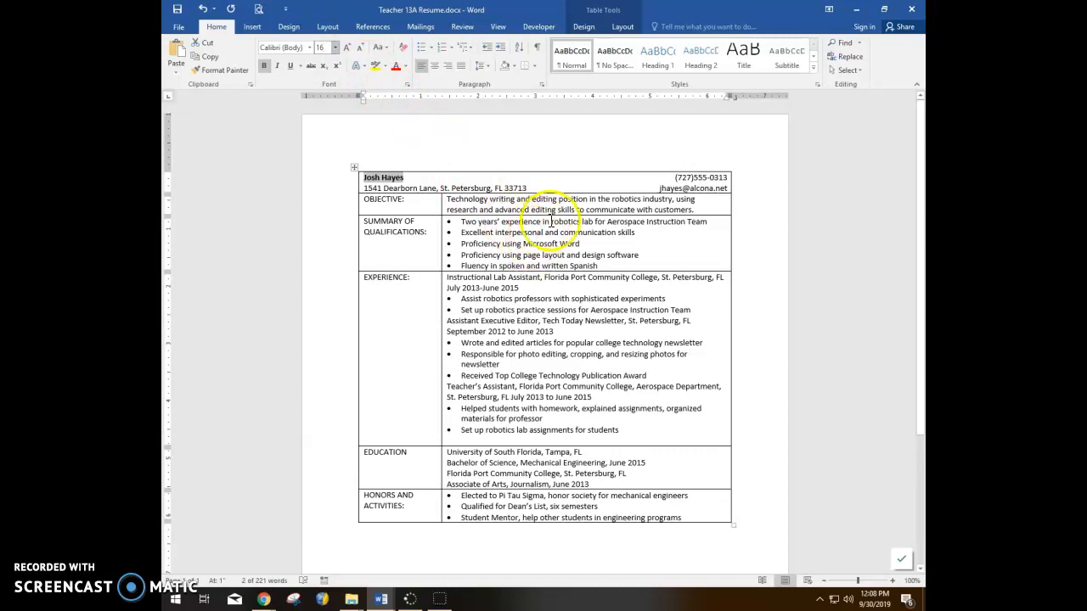
{"action": "left_click", "coordinate": [564, 217]}
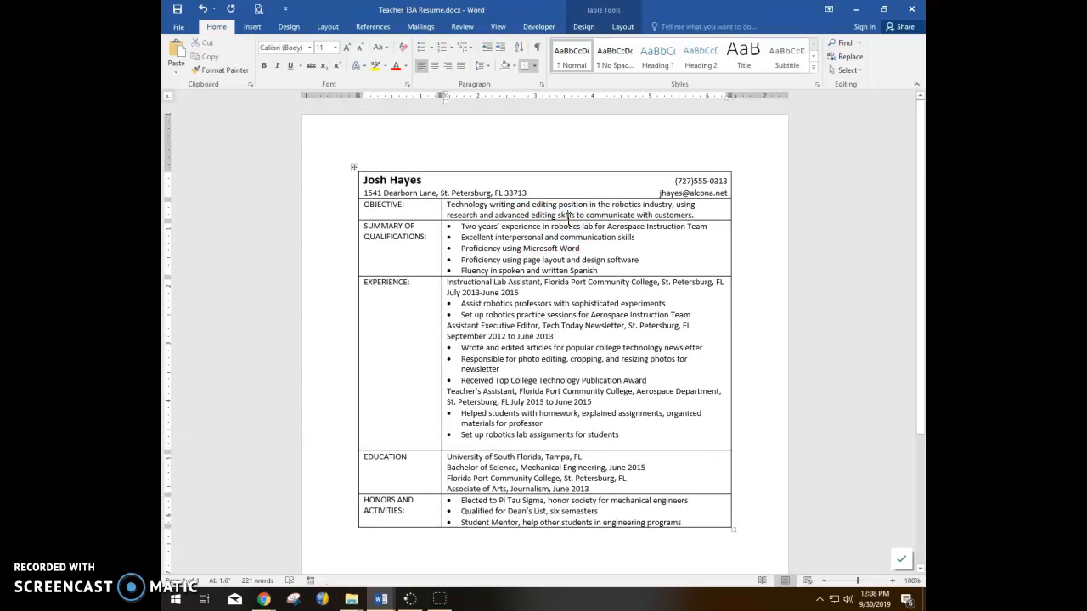
Step: Give the address line 18 pt of space after via the Paragraph dialog
{"action": "left_click", "coordinate": [521, 194]}
{"action": "left_click", "coordinate": [365, 193]}
{"action": "left_click", "coordinate": [538, 84]}
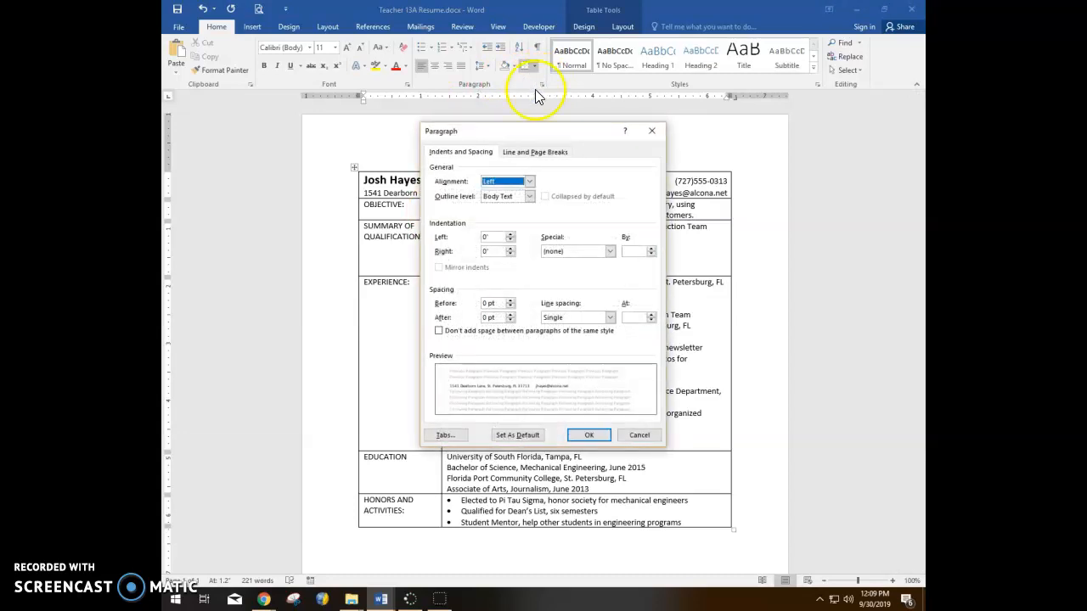
{"action": "left_click", "coordinate": [510, 320]}
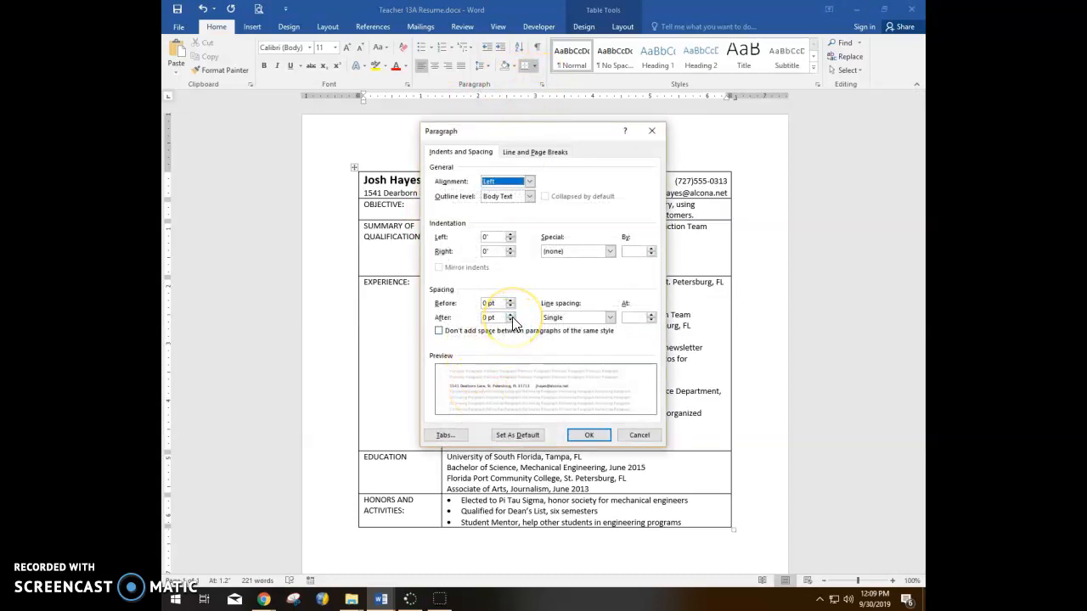
{"action": "left_click", "coordinate": [511, 315]}
{"action": "left_click", "coordinate": [511, 315]}
{"action": "left_click", "coordinate": [511, 315]}
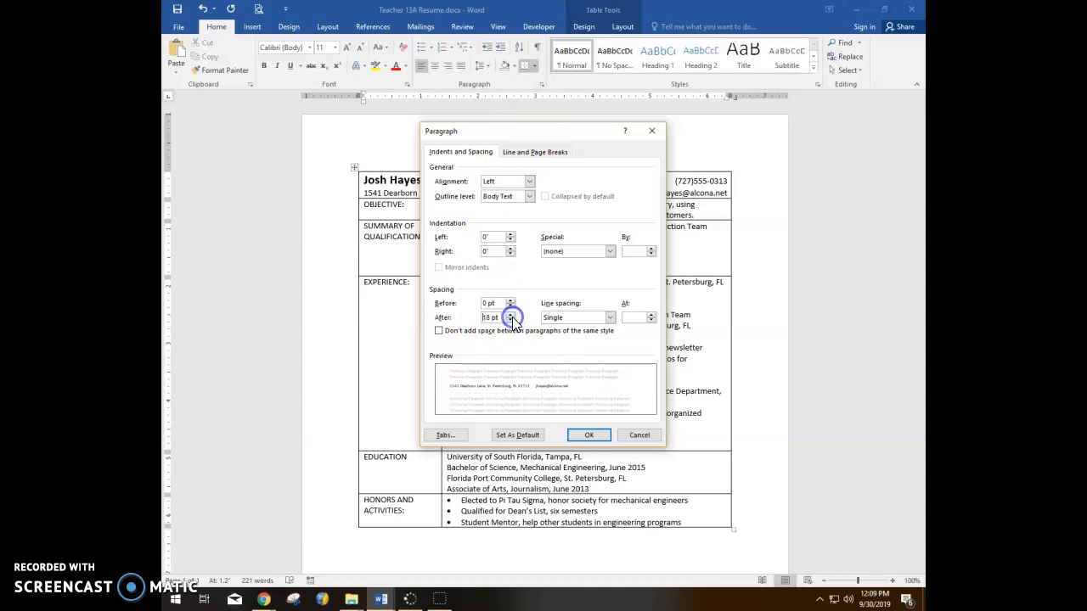
{"action": "left_click", "coordinate": [589, 435]}
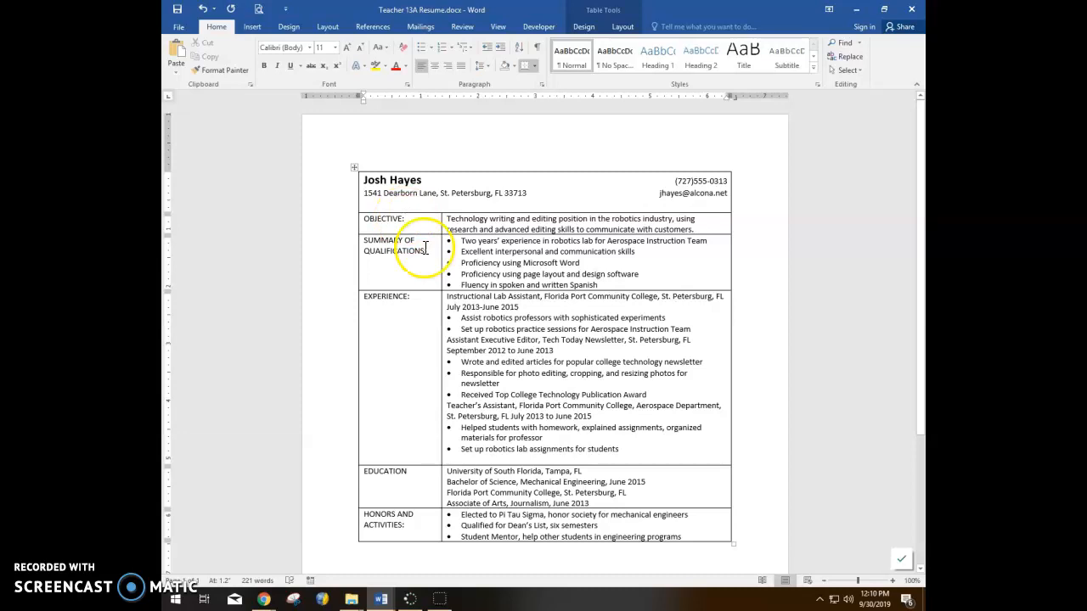
{"action": "left_click", "coordinate": [381, 226]}
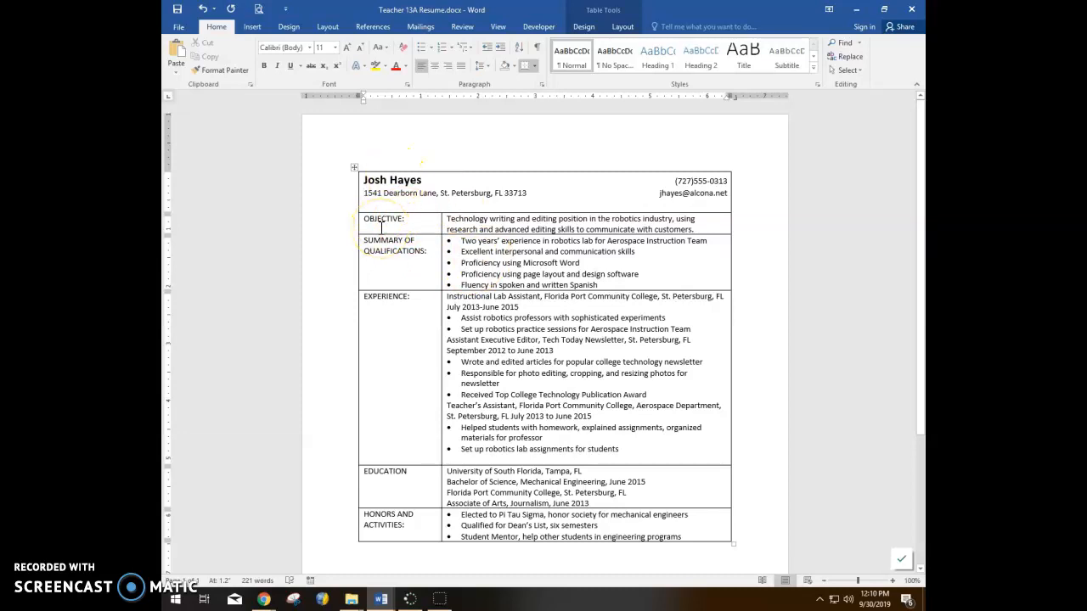
{"action": "left_click", "coordinate": [356, 248]}
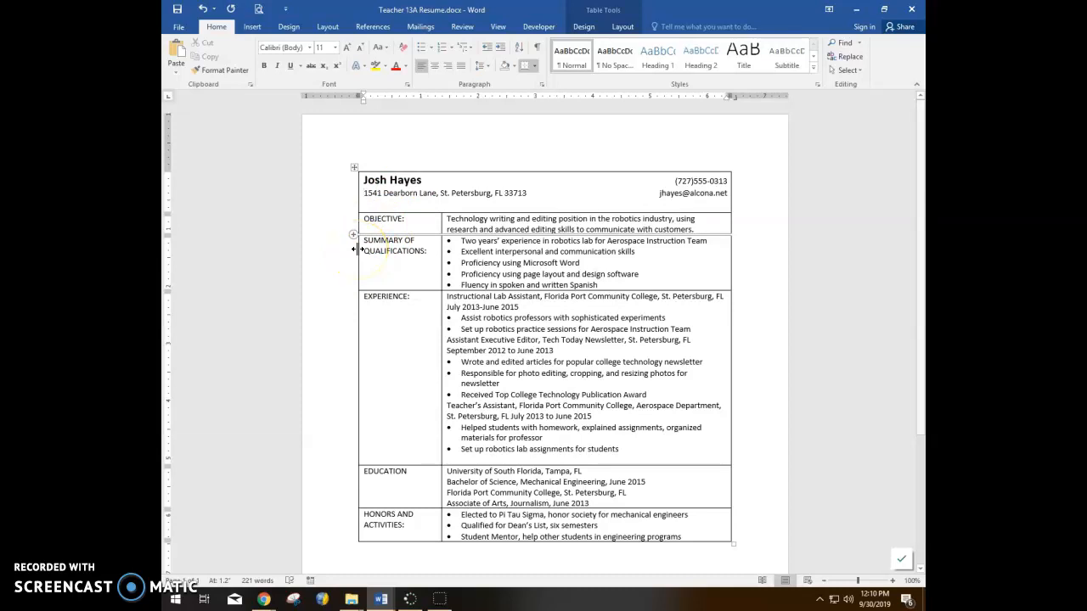
Step: Add 12 pt of space after the Objective text
{"action": "left_click", "coordinate": [458, 230]}
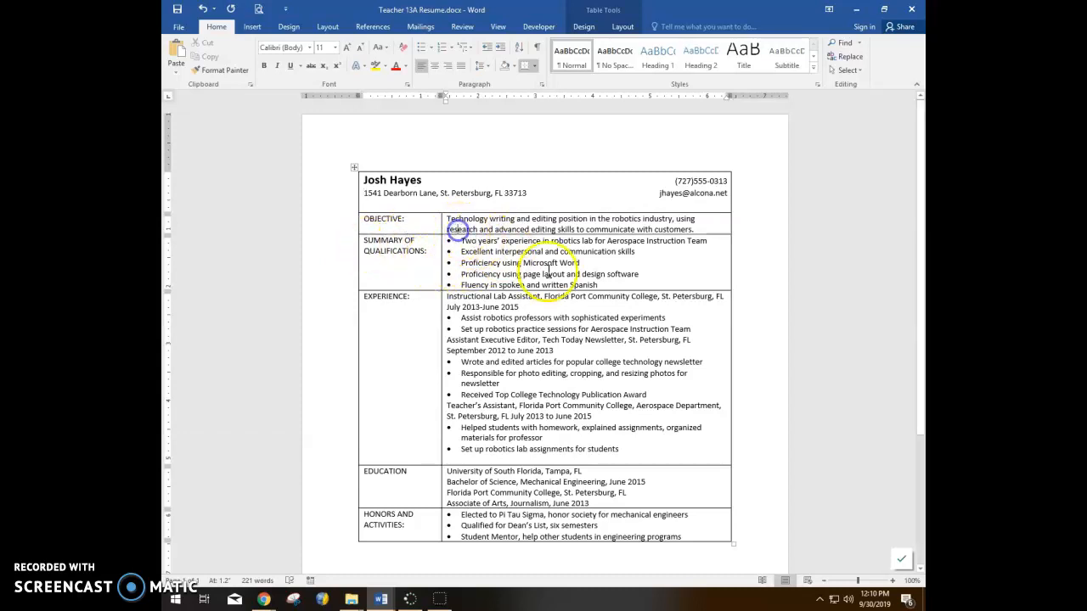
{"action": "left_click", "coordinate": [542, 84]}
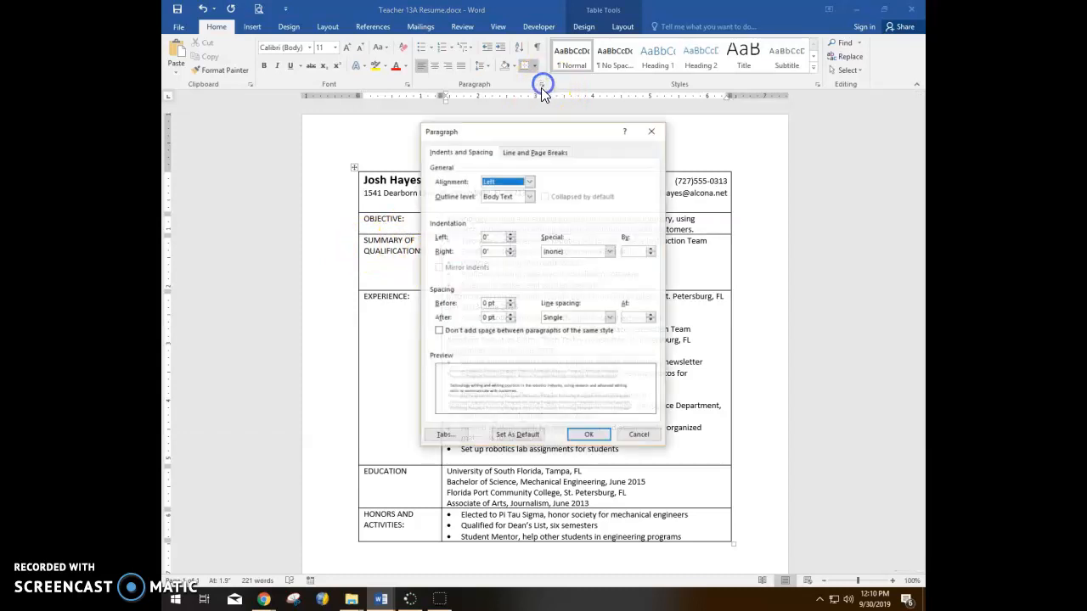
{"action": "left_click", "coordinate": [510, 314]}
{"action": "left_click", "coordinate": [510, 315]}
{"action": "left_click", "coordinate": [589, 435]}
Step: Add extra space after the last Summary of Qualifications bullet
{"action": "left_click", "coordinate": [497, 299]}
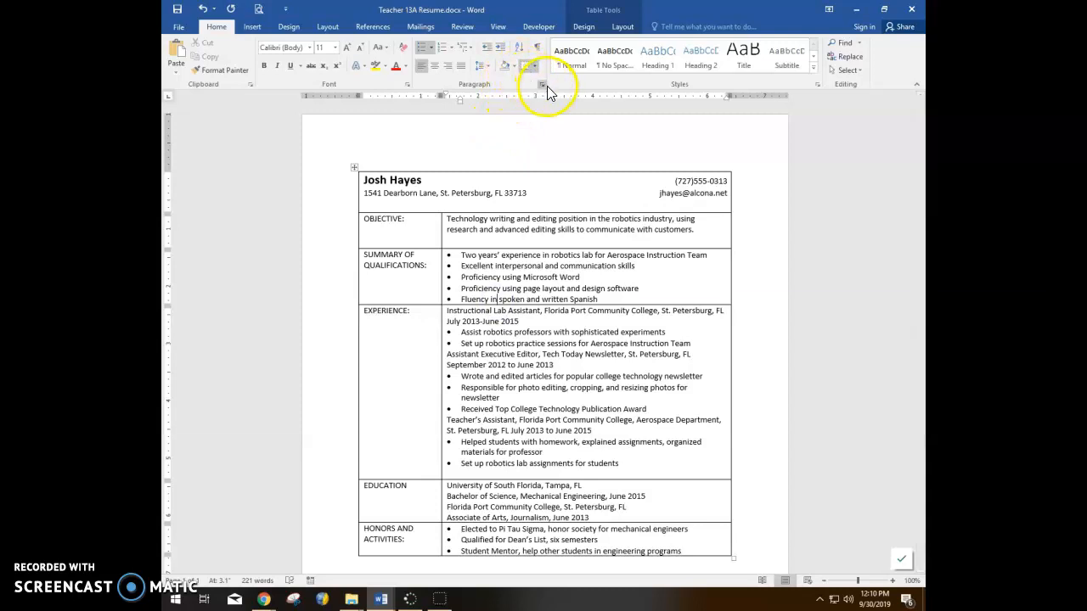
{"action": "left_click", "coordinate": [542, 85]}
{"action": "left_click", "coordinate": [511, 315]}
{"action": "left_click", "coordinate": [511, 315]}
{"action": "left_click", "coordinate": [589, 435]}
Step: Delete the empty line ending Experience and add space after its last bullet
{"action": "left_click", "coordinate": [494, 489]}
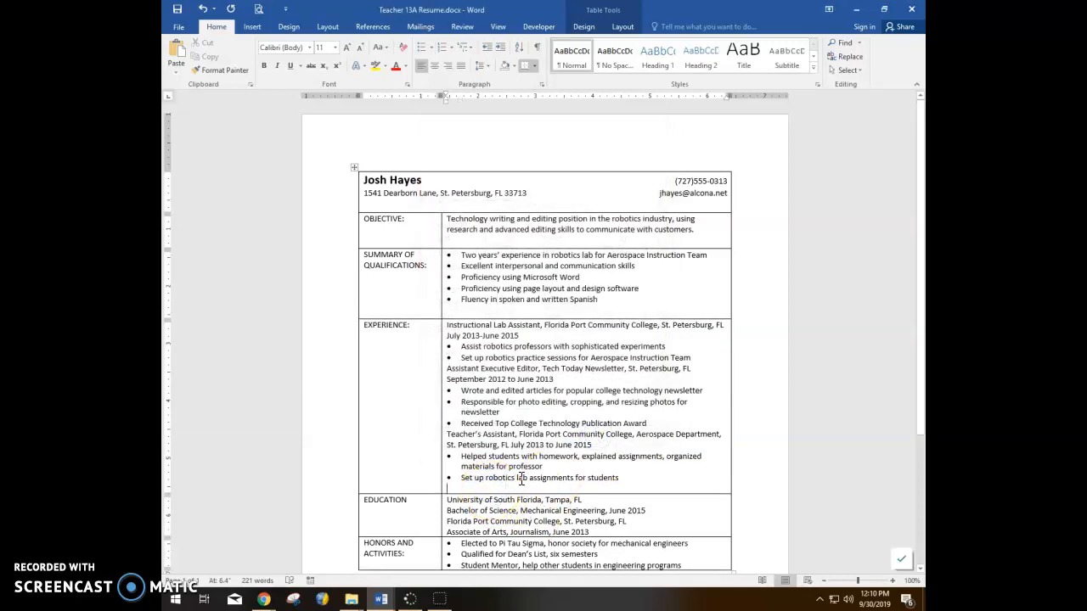
{"action": "key", "text": "BackSpace"}
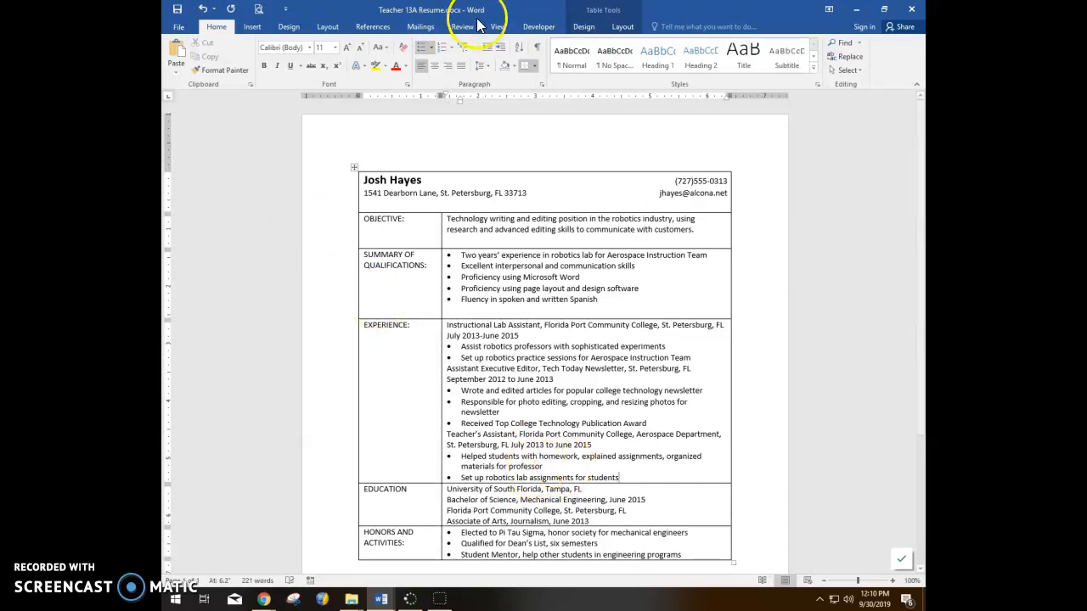
{"action": "left_click", "coordinate": [541, 84]}
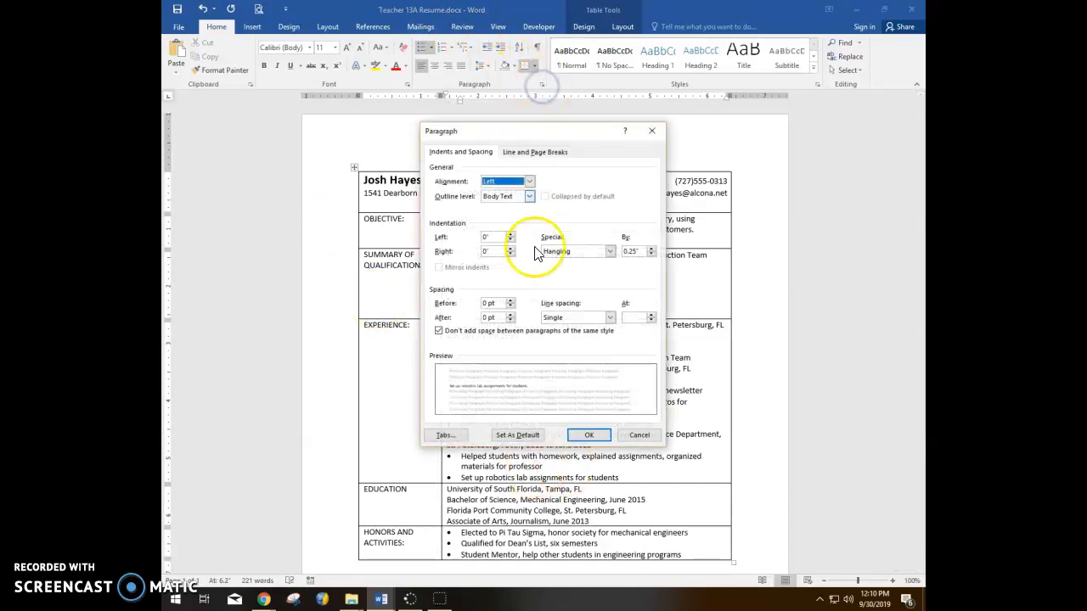
{"action": "left_click", "coordinate": [510, 315]}
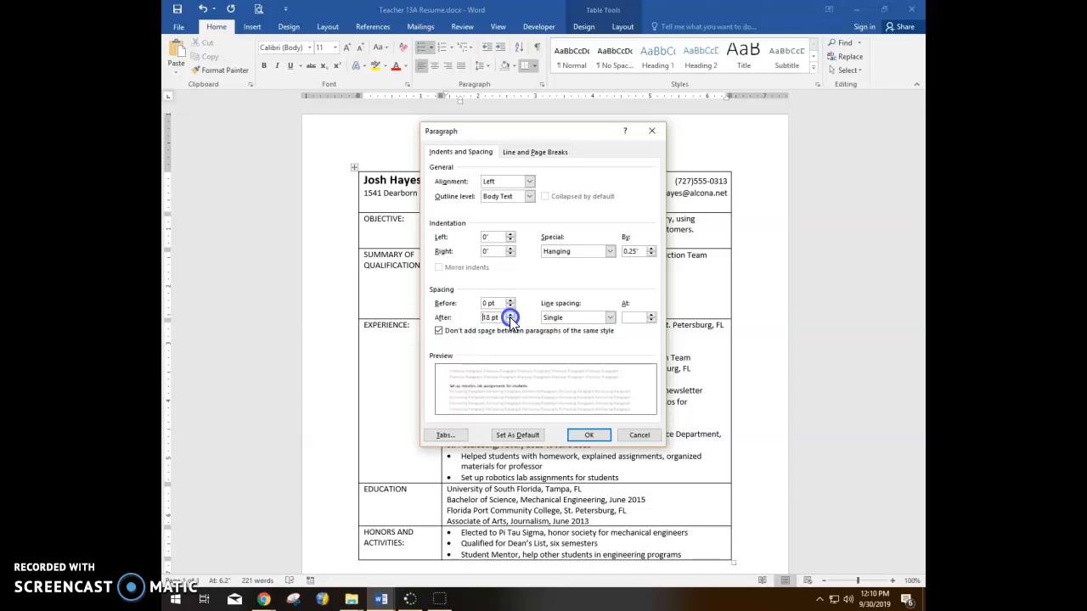
{"action": "left_click", "coordinate": [599, 435]}
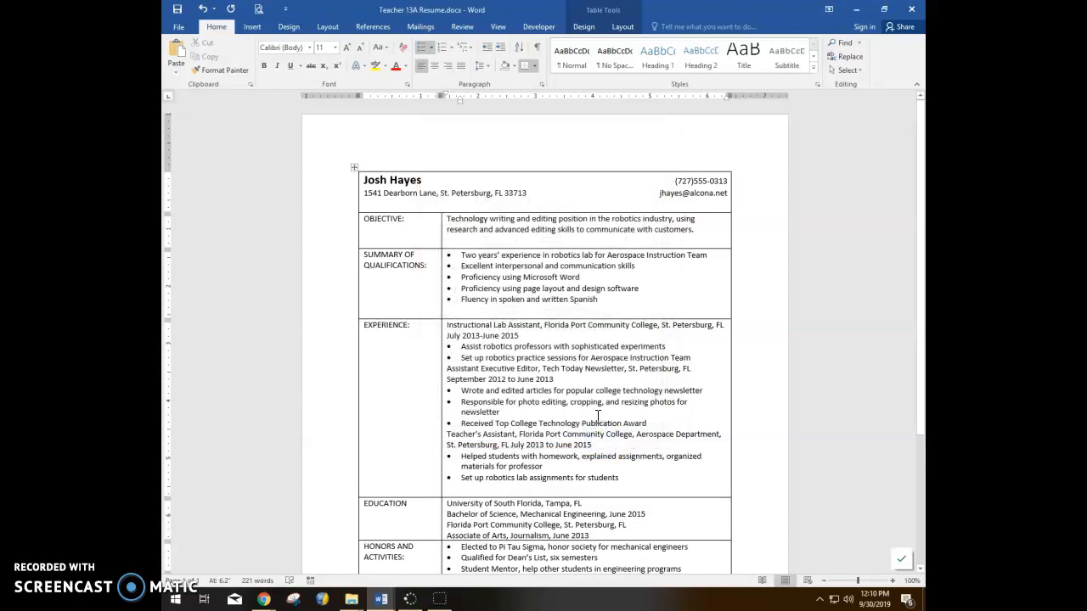
Step: Add 12 pt of space after the Education entries
{"action": "scroll", "coordinate": [596, 424], "scroll_direction": "down", "scroll_amount": 1}
{"action": "left_click", "coordinate": [545, 445]}
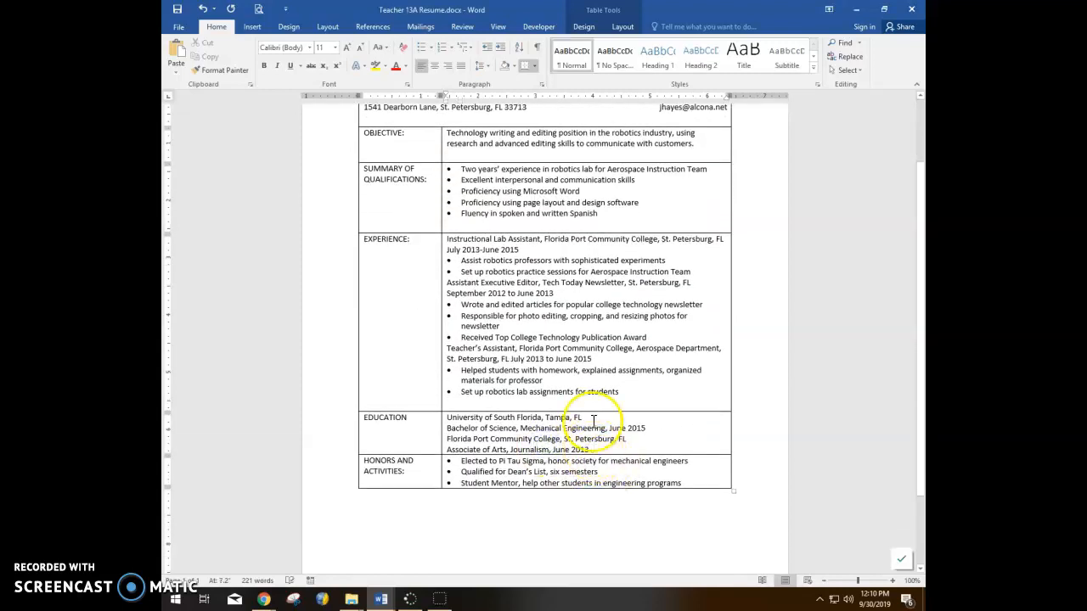
{"action": "left_click", "coordinate": [541, 84]}
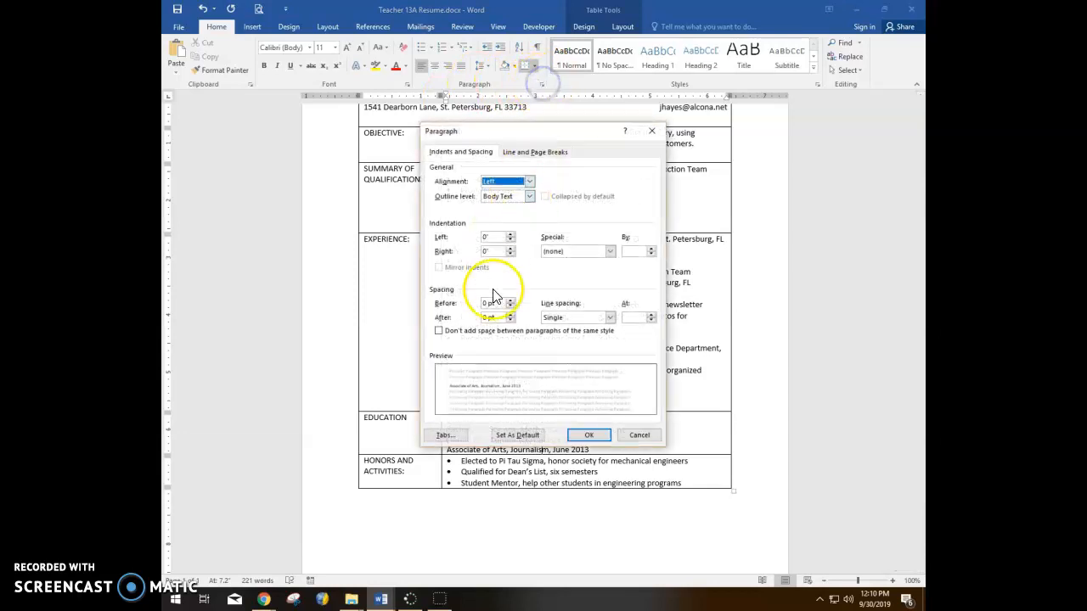
{"action": "left_click", "coordinate": [511, 315]}
{"action": "left_click", "coordinate": [511, 315]}
{"action": "left_click", "coordinate": [589, 435]}
{"action": "left_click", "coordinate": [524, 448]}
Step: Give the last Honors and Activities bullet 18 pt of space after
{"action": "left_click", "coordinate": [579, 502]}
{"action": "left_click", "coordinate": [601, 499]}
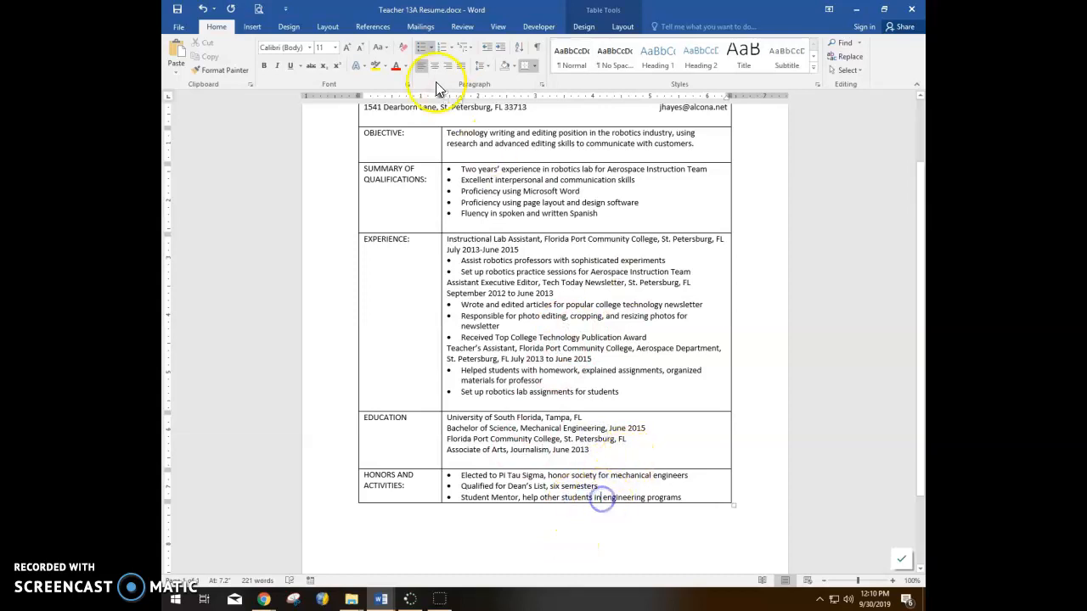
{"action": "left_click", "coordinate": [541, 84]}
{"action": "left_click", "coordinate": [510, 313]}
{"action": "left_click", "coordinate": [510, 313]}
{"action": "left_click", "coordinate": [510, 313]}
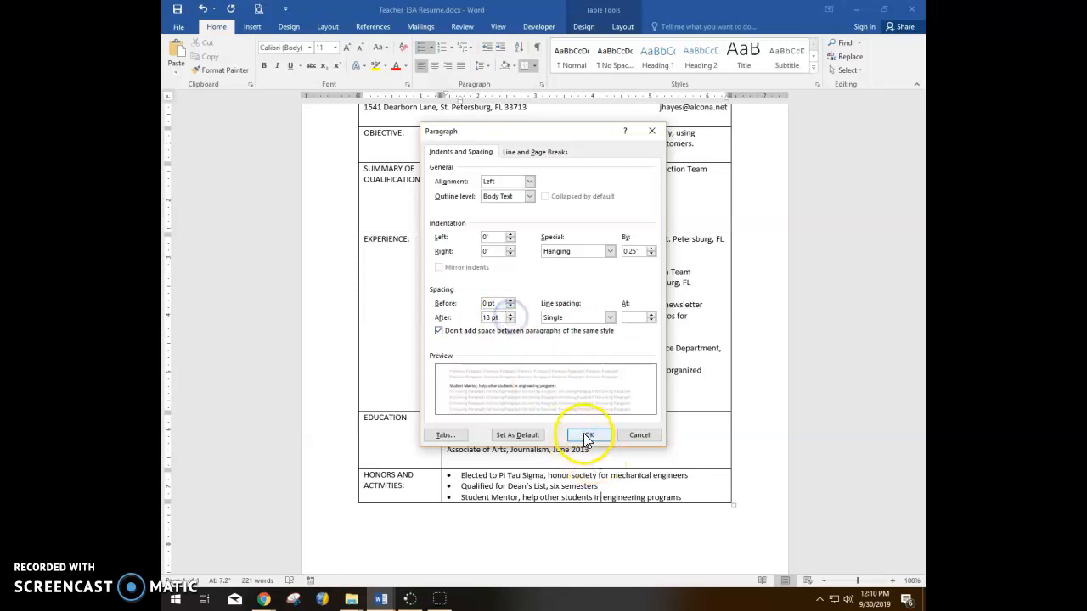
{"action": "left_click", "coordinate": [584, 434]}
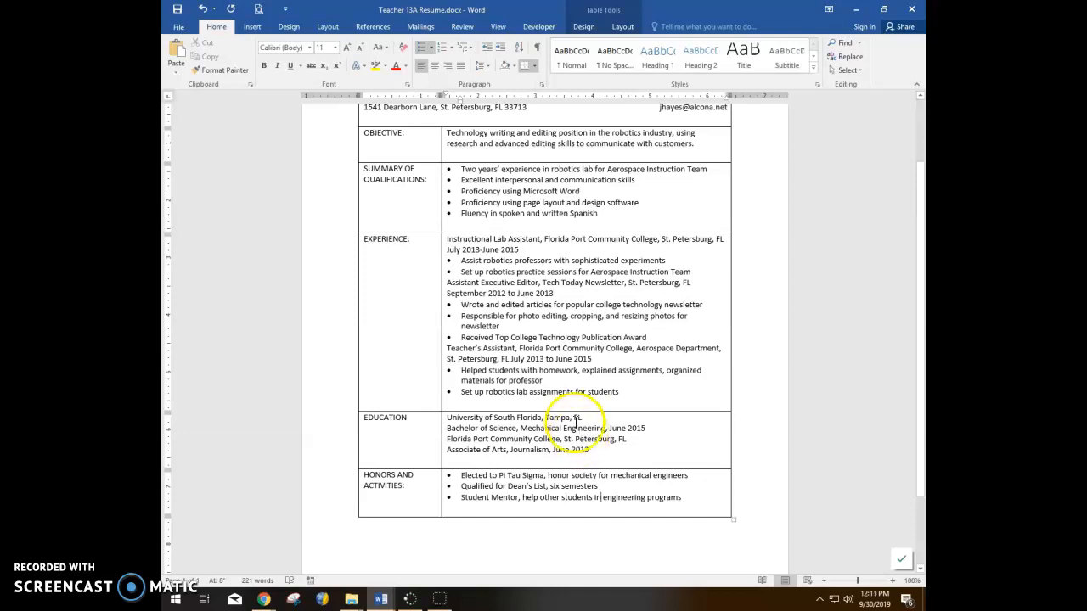
{"action": "scroll", "coordinate": [440, 267], "scroll_direction": "up", "scroll_amount": 1}
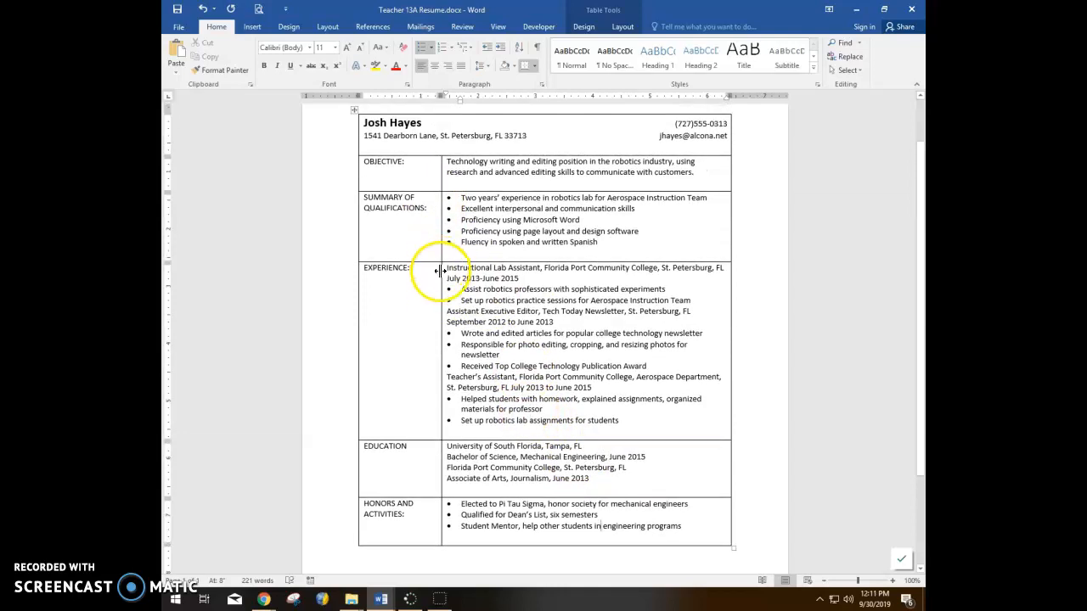
Step: Bold OBJECTIVE: and Format Paint that bold onto every other section heading
{"action": "scroll", "coordinate": [416, 276], "scroll_direction": "up", "scroll_amount": 2}
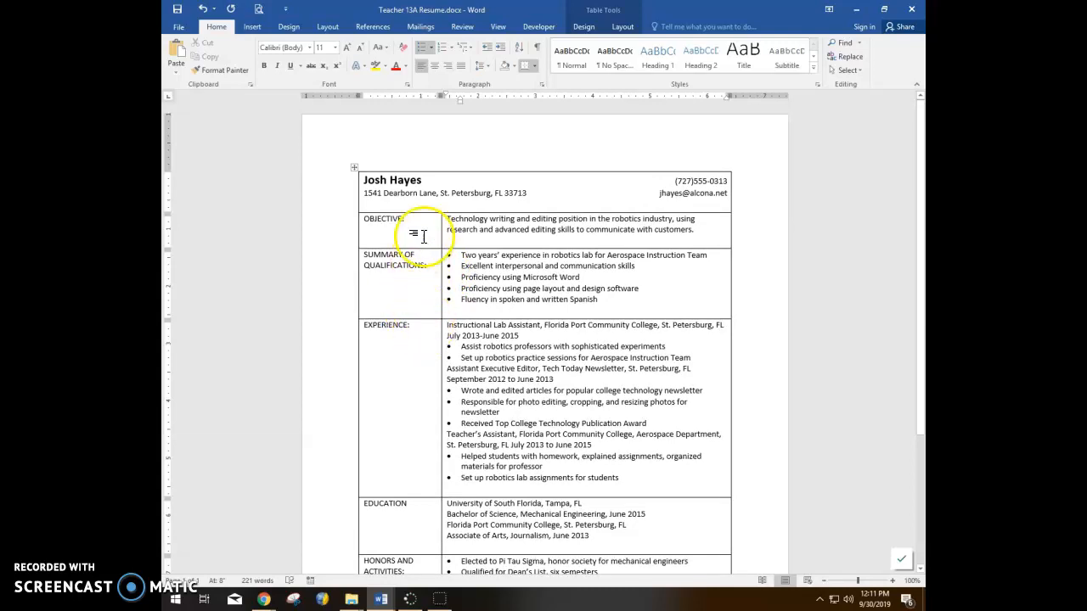
{"action": "left_click_drag", "start_coordinate": [406, 219], "coordinate": [355, 221]}
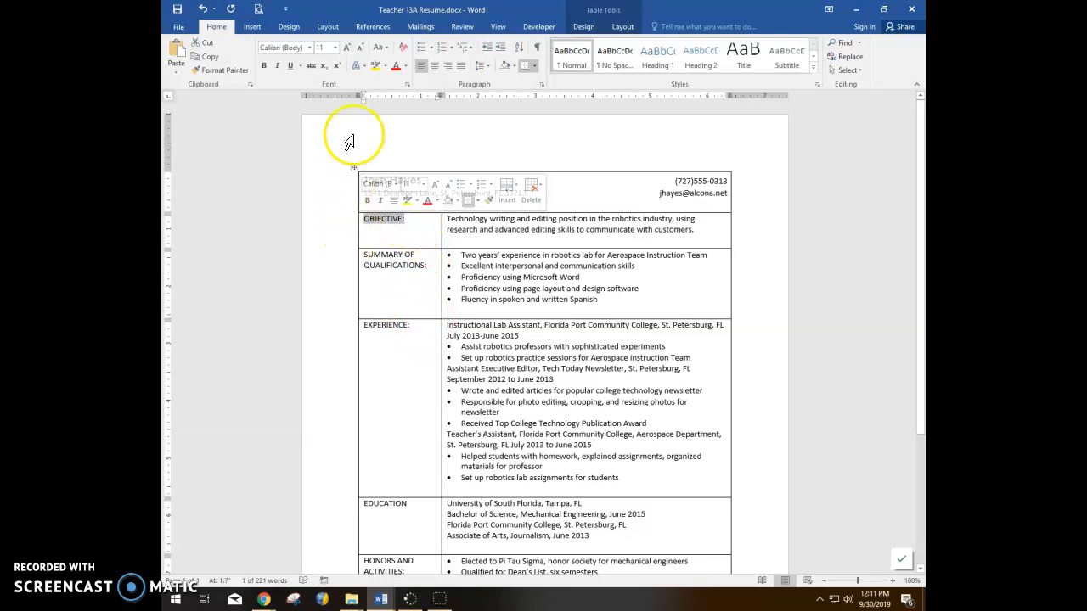
{"action": "left_click", "coordinate": [263, 68]}
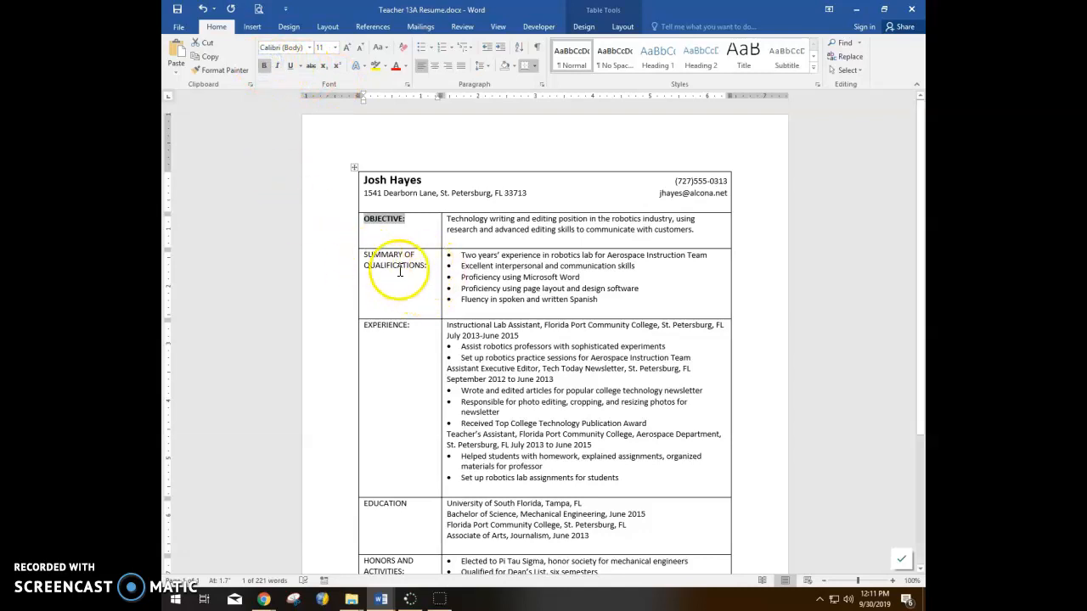
{"action": "left_click", "coordinate": [222, 71]}
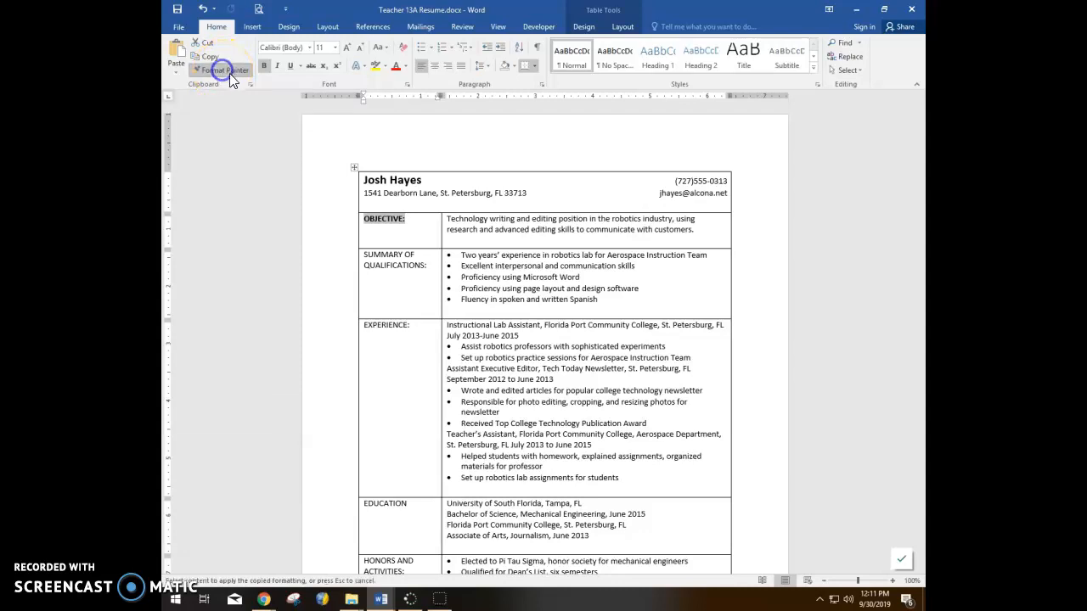
{"action": "left_click_drag", "start_coordinate": [427, 267], "coordinate": [340, 248]}
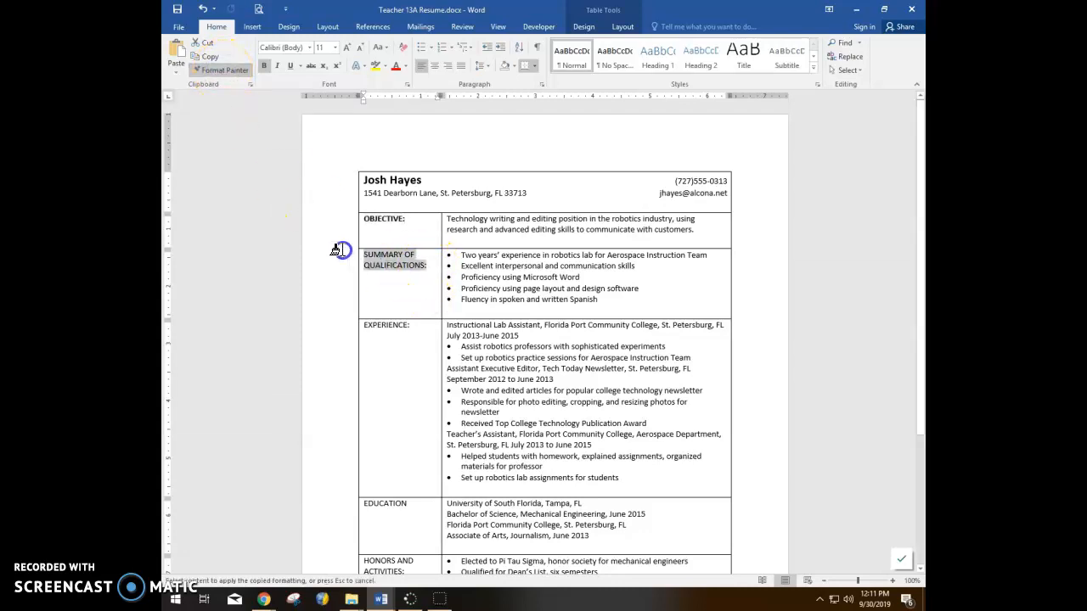
{"action": "left_click_drag", "start_coordinate": [409, 327], "coordinate": [351, 323]}
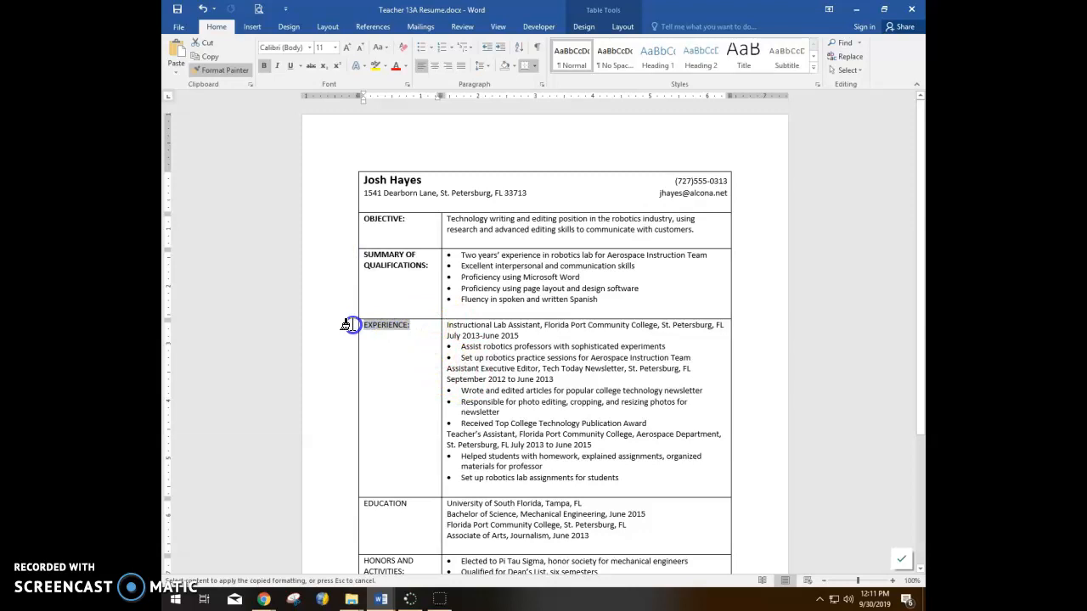
{"action": "left_click_drag", "start_coordinate": [416, 502], "coordinate": [352, 501]}
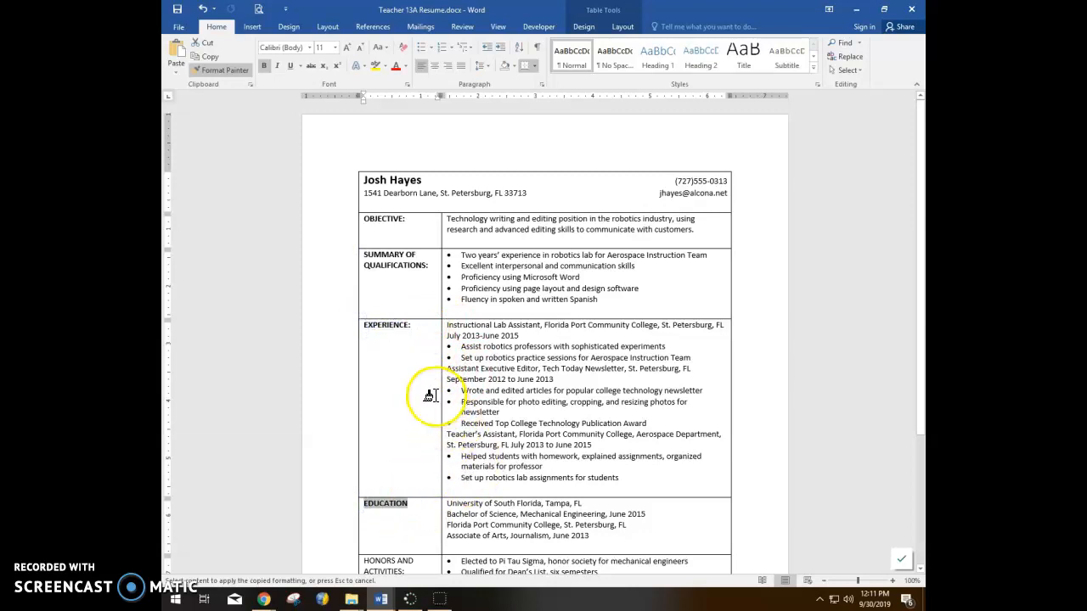
{"action": "scroll", "coordinate": [425, 393], "scroll_direction": "down", "scroll_amount": 2}
{"action": "scroll", "coordinate": [425, 394], "scroll_direction": "down", "scroll_amount": 1}
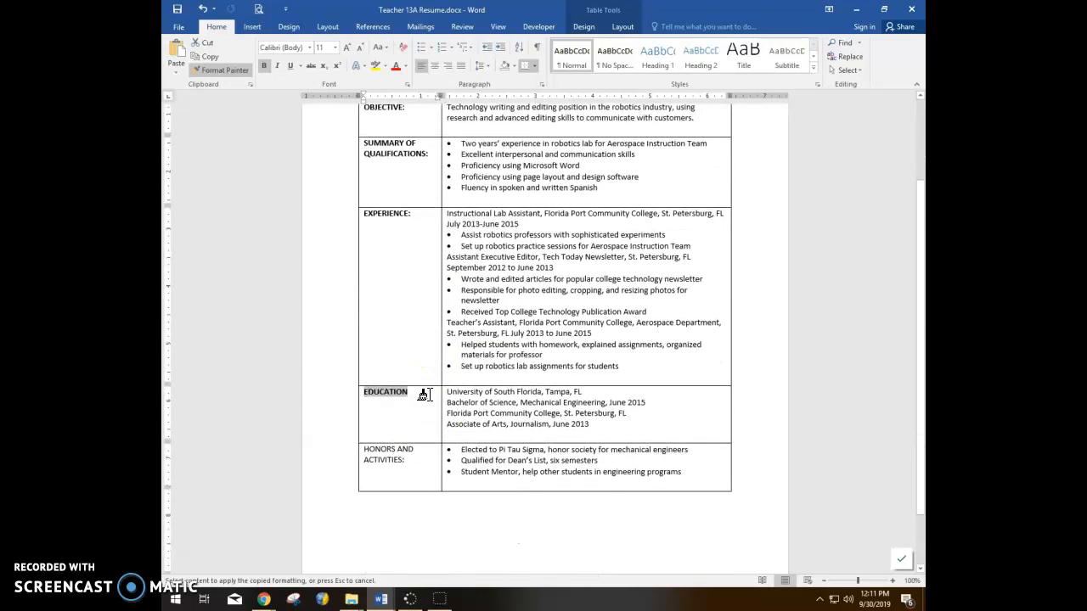
{"action": "left_click_drag", "start_coordinate": [412, 455], "coordinate": [353, 447]}
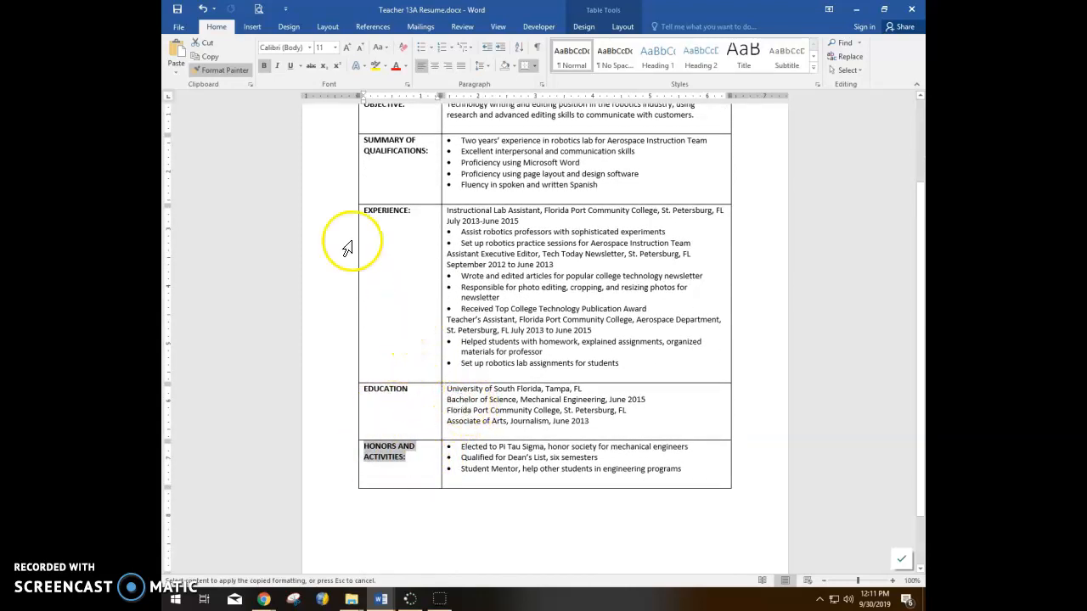
{"action": "left_click", "coordinate": [225, 71]}
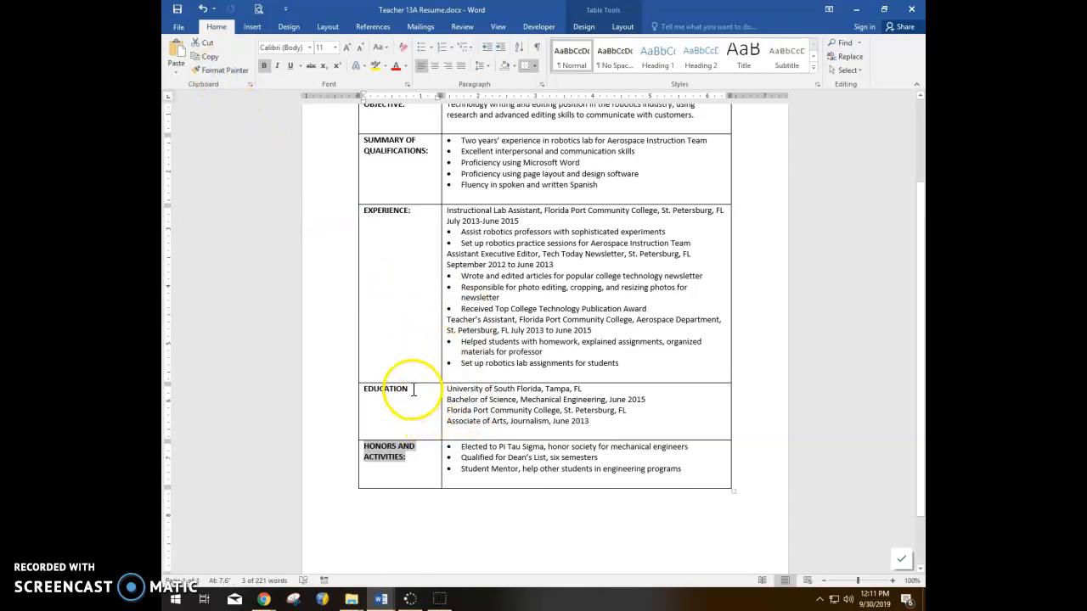
Step: Add a colon after the EDUCATION heading
{"action": "left_click", "coordinate": [418, 390]}
{"action": "type", "text": ":"}
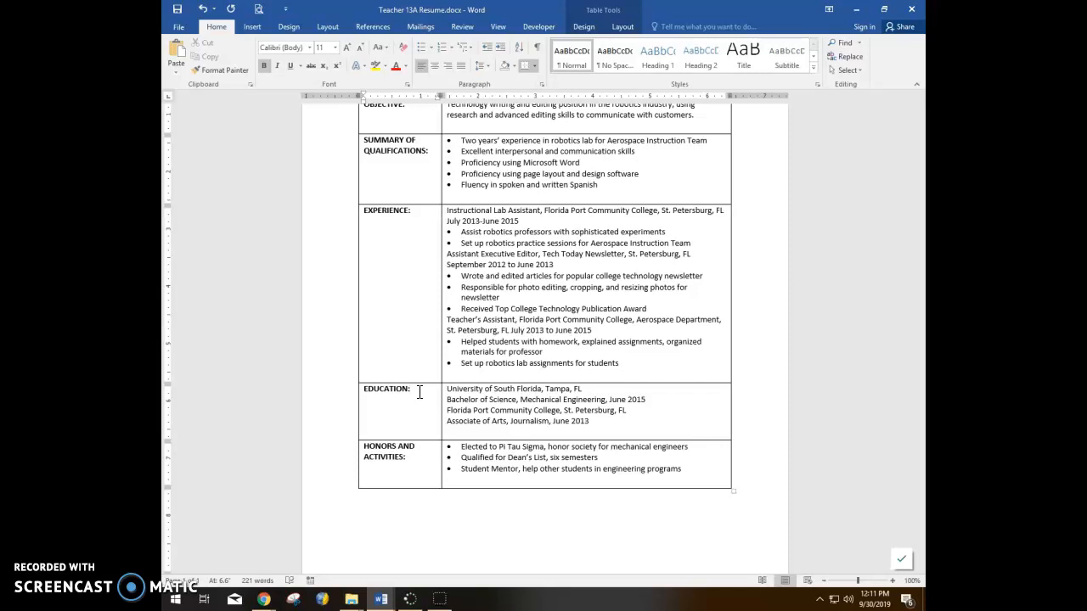
{"action": "left_click", "coordinate": [416, 394]}
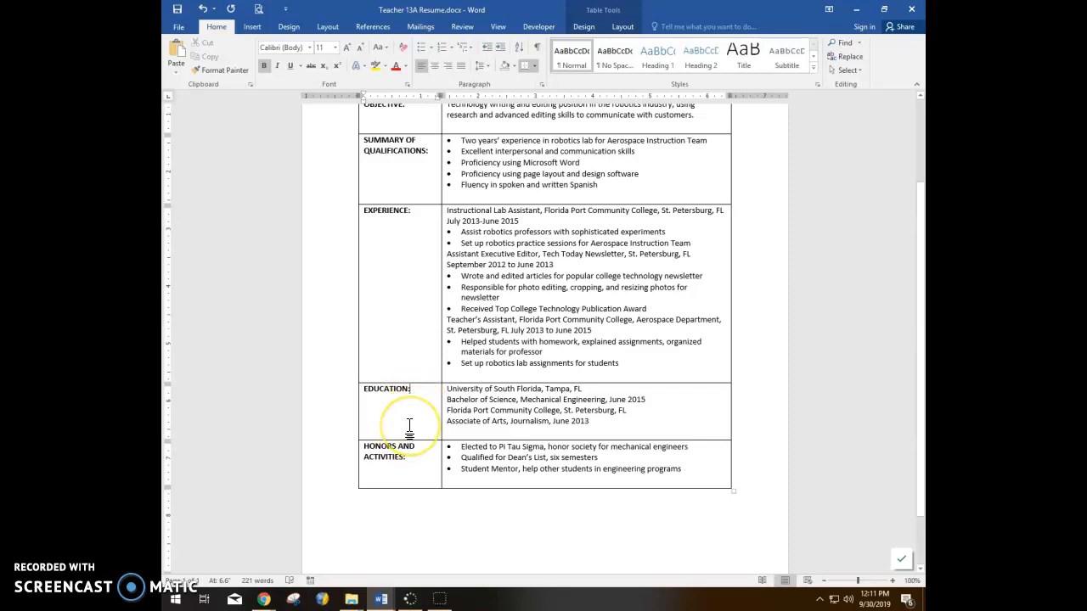
{"action": "left_click", "coordinate": [423, 393]}
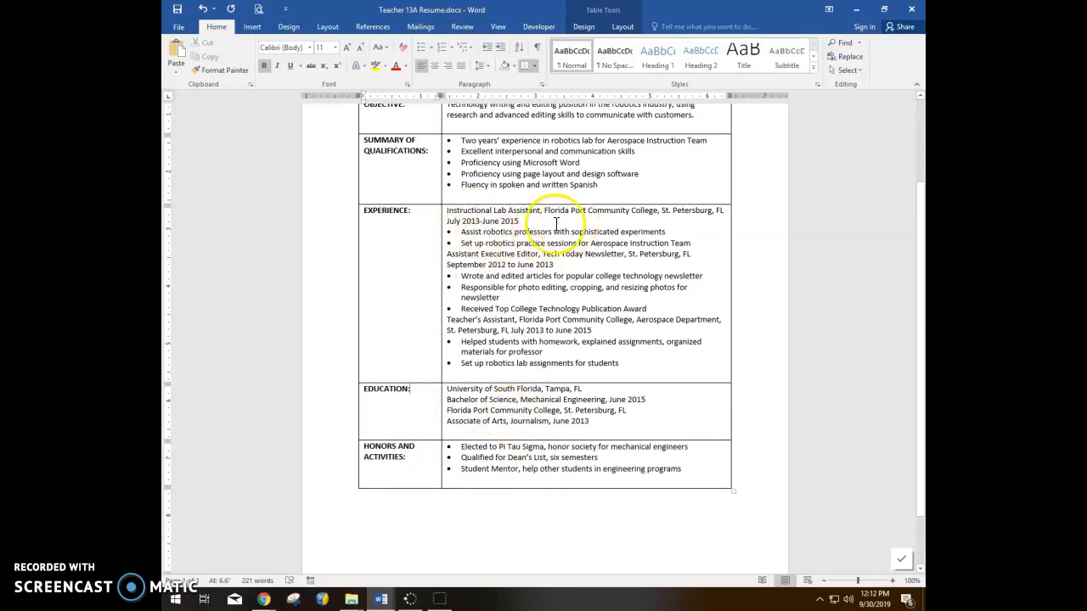
Step: Bold 'Instructional Lab Assistant', then Format Paint Assistant Executive Editor, Teacher's Assistant and University of South Florida
{"action": "left_click_drag", "start_coordinate": [447, 209], "coordinate": [533, 214]}
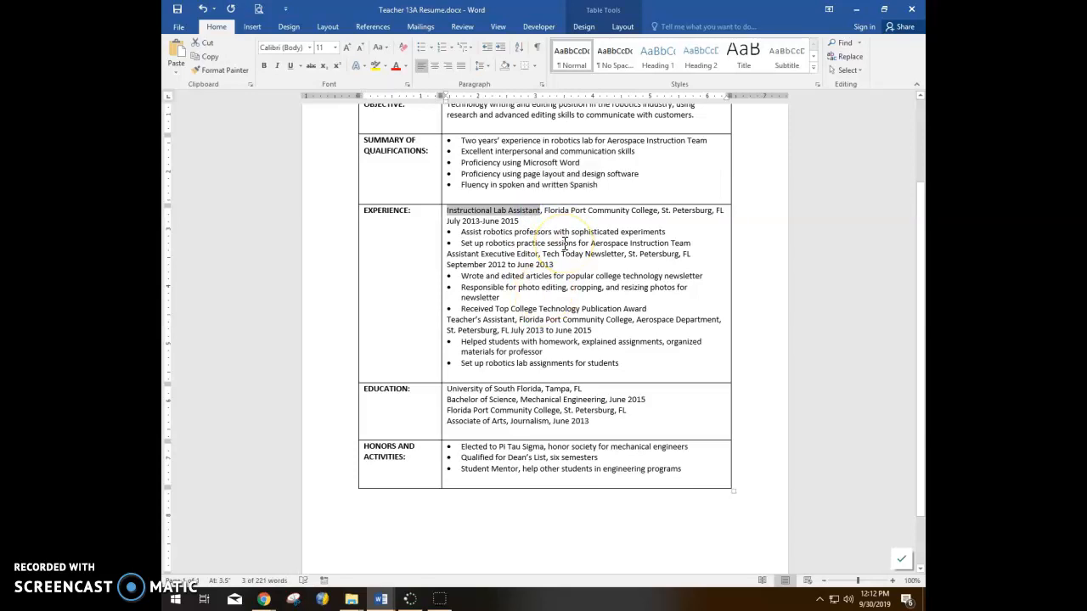
{"action": "left_click", "coordinate": [263, 65]}
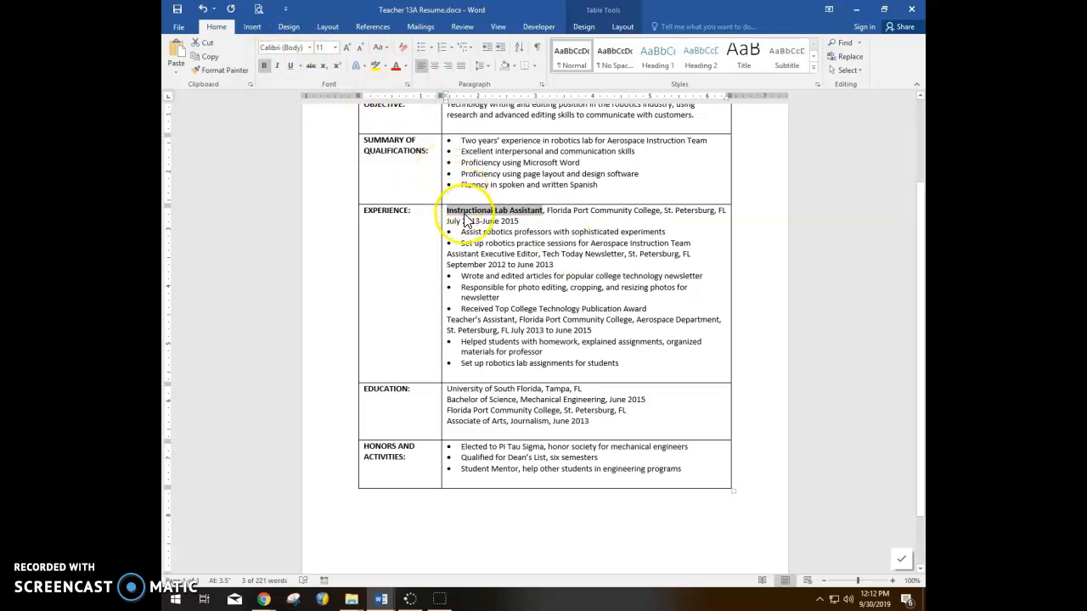
{"action": "left_click", "coordinate": [219, 70]}
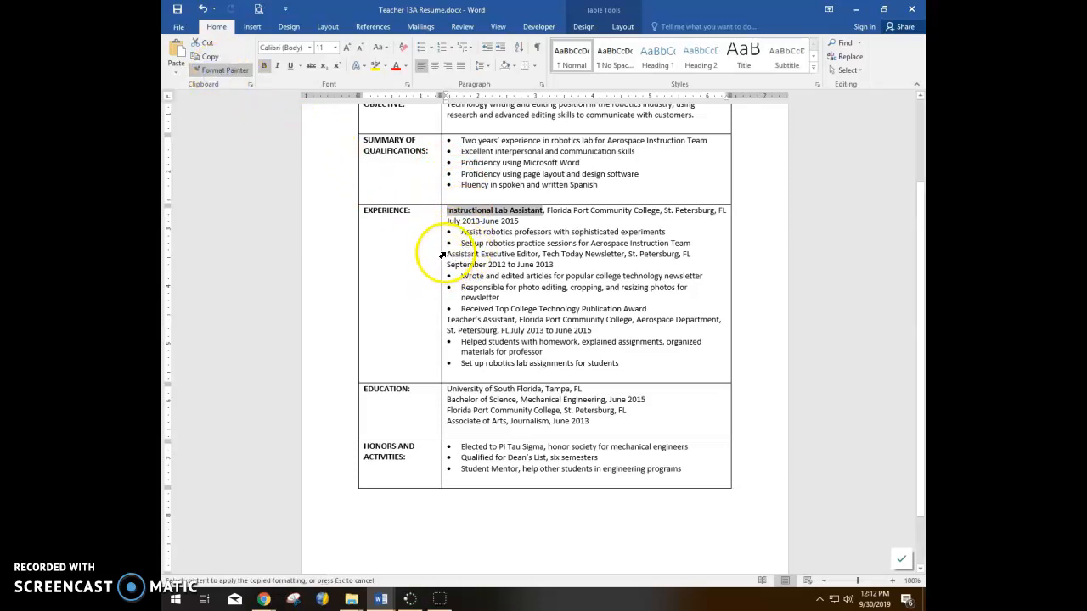
{"action": "left_click_drag", "start_coordinate": [445, 253], "coordinate": [540, 255]}
{"action": "left_click", "coordinate": [226, 71]}
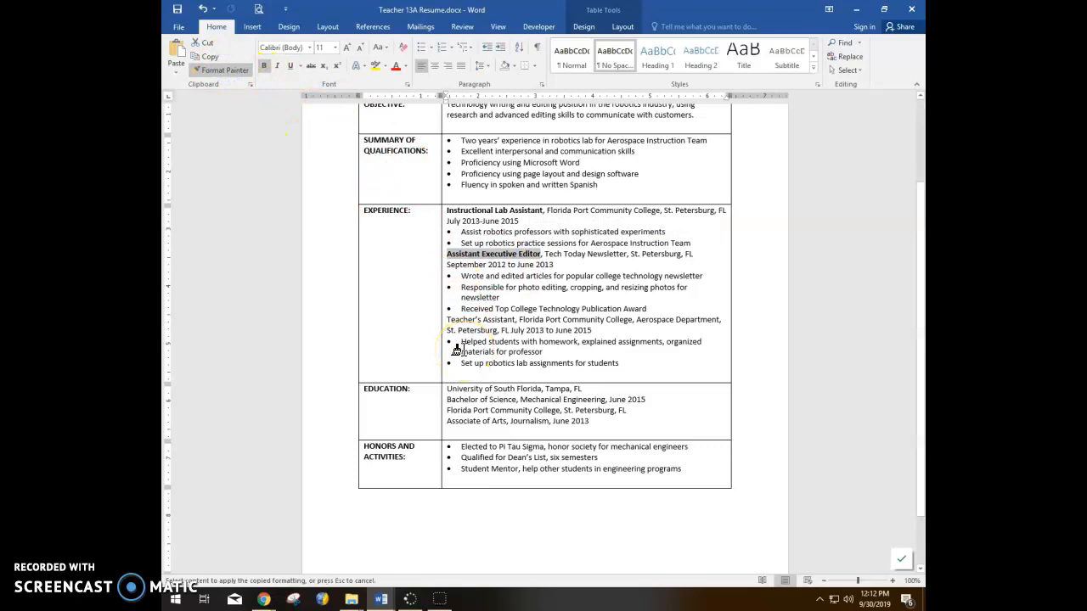
{"action": "mouse_move", "coordinate": [456, 348]}
{"action": "left_mouse_down"}
{"action": "mouse_move", "coordinate": [468, 323]}
{"action": "mouse_move", "coordinate": [467, 334]}
{"action": "mouse_move", "coordinate": [442, 321]}
{"action": "mouse_move", "coordinate": [515, 320]}
{"action": "left_mouse_up"}
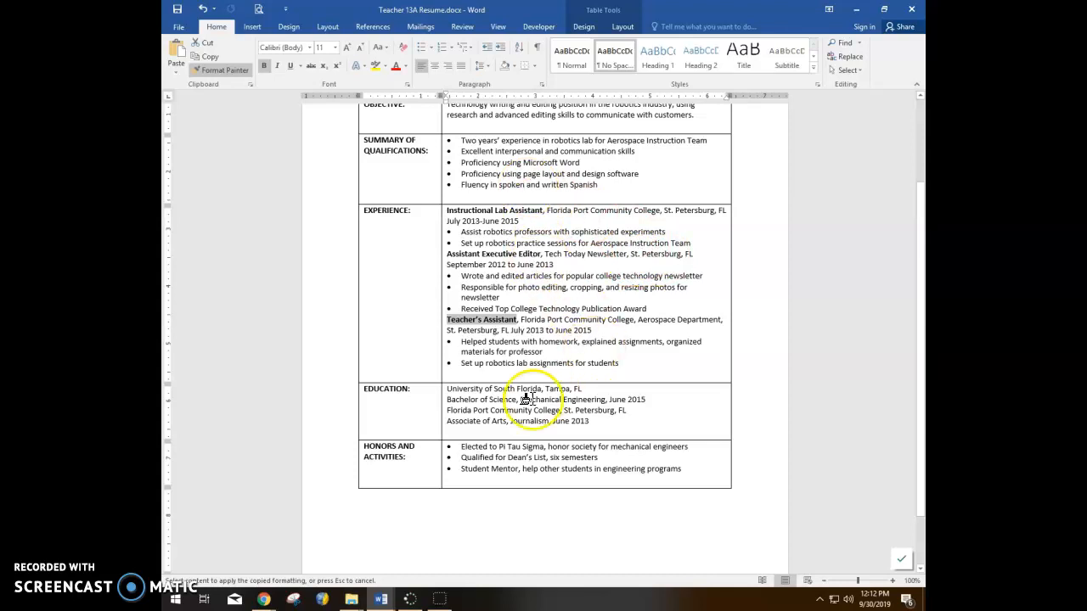
{"action": "left_click_drag", "start_coordinate": [441, 391], "coordinate": [541, 388]}
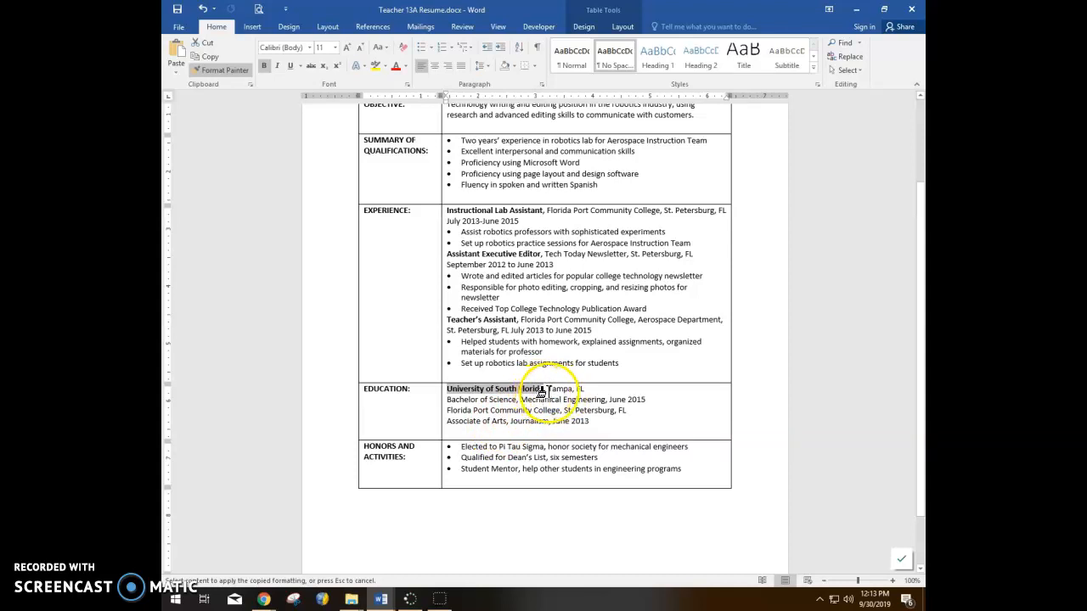
Step: Paint bold across both school lines, including Florida Port Community College, St. Petersburg, FL
{"action": "left_click_drag", "start_coordinate": [537, 393], "coordinate": [585, 391]}
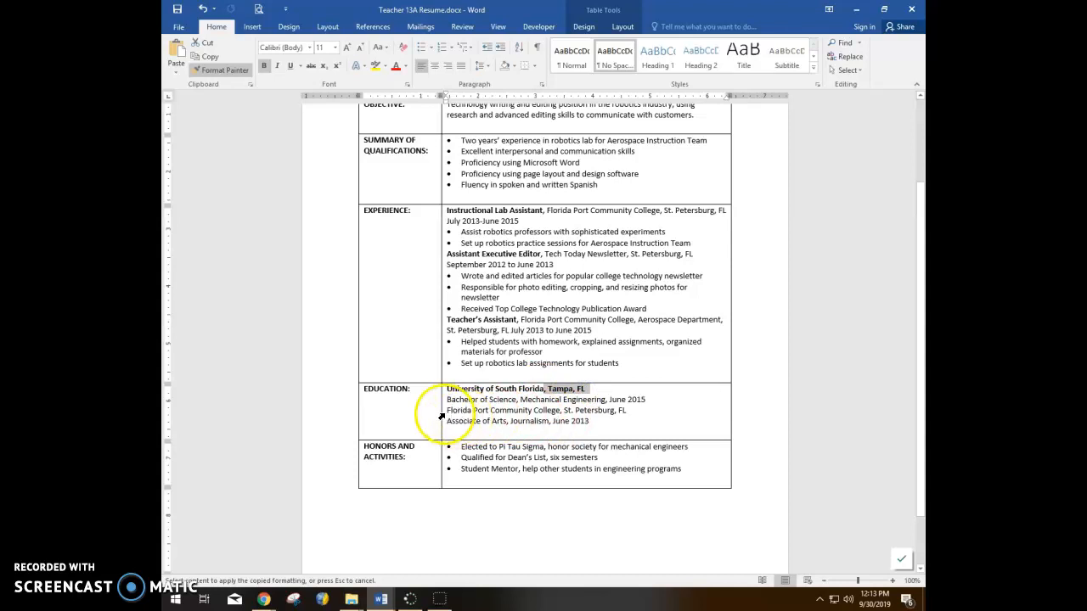
{"action": "left_click_drag", "start_coordinate": [493, 412], "coordinate": [622, 412]}
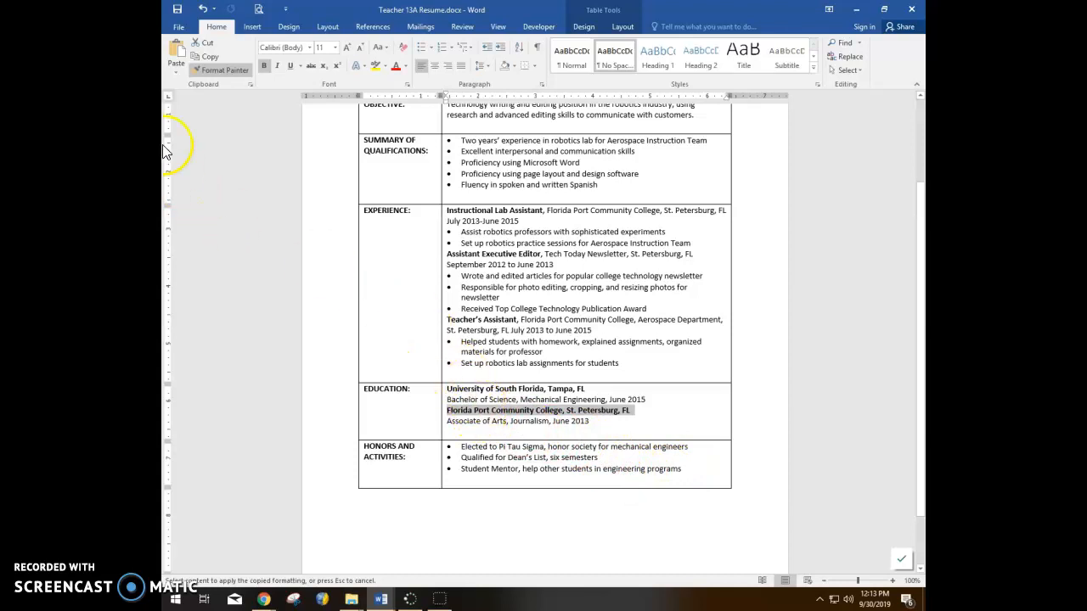
{"action": "left_click", "coordinate": [216, 70]}
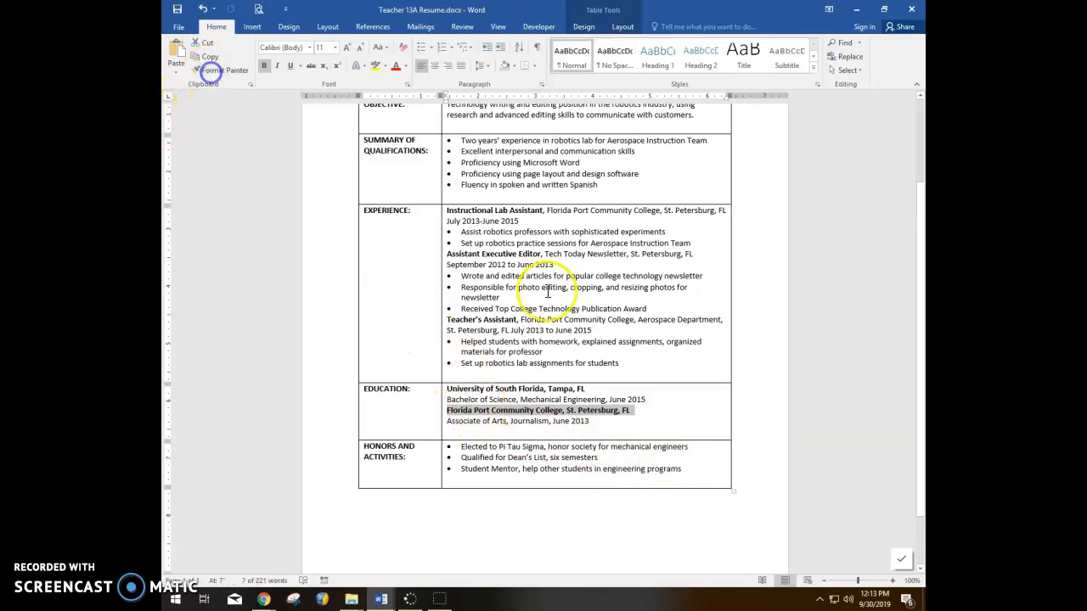
{"action": "left_click", "coordinate": [459, 399]}
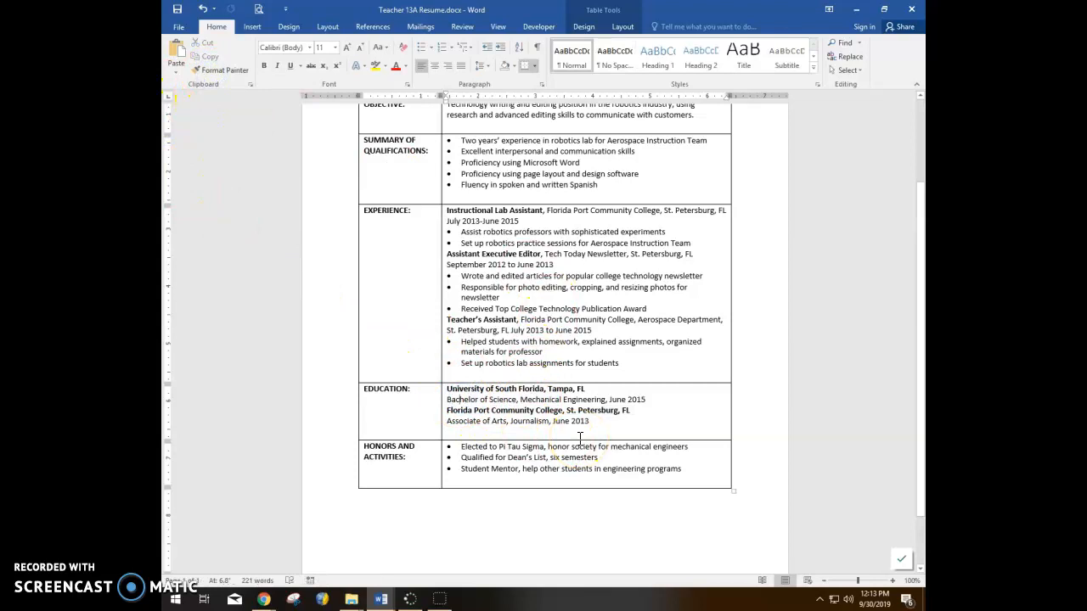
{"action": "left_click", "coordinate": [615, 455]}
Step: Add 12 pt of space after the first degree line
{"action": "left_click", "coordinate": [542, 85]}
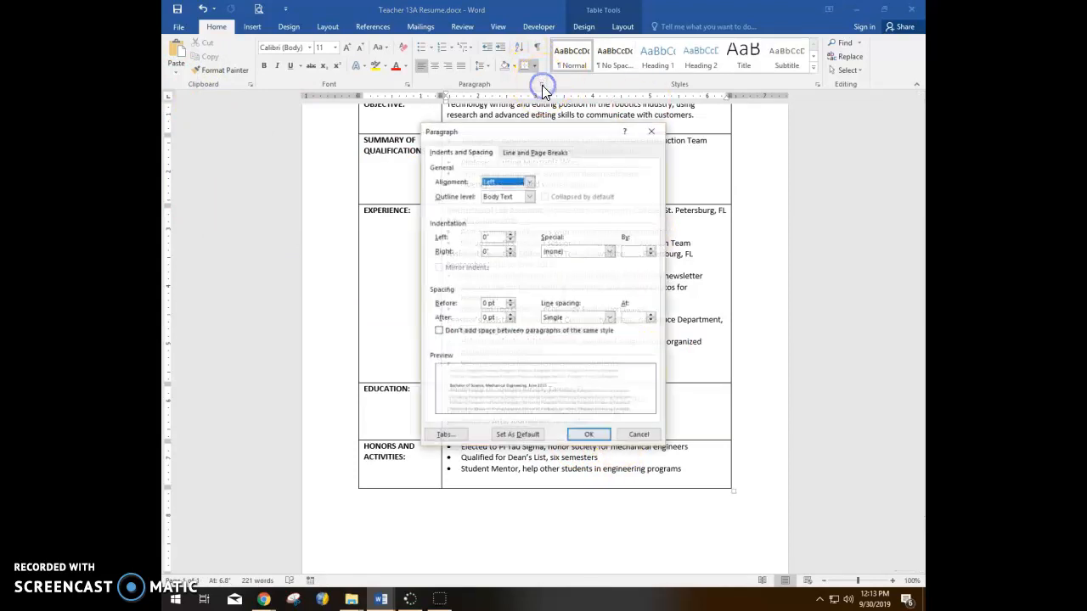
{"action": "left_click", "coordinate": [510, 314]}
{"action": "left_click", "coordinate": [510, 315]}
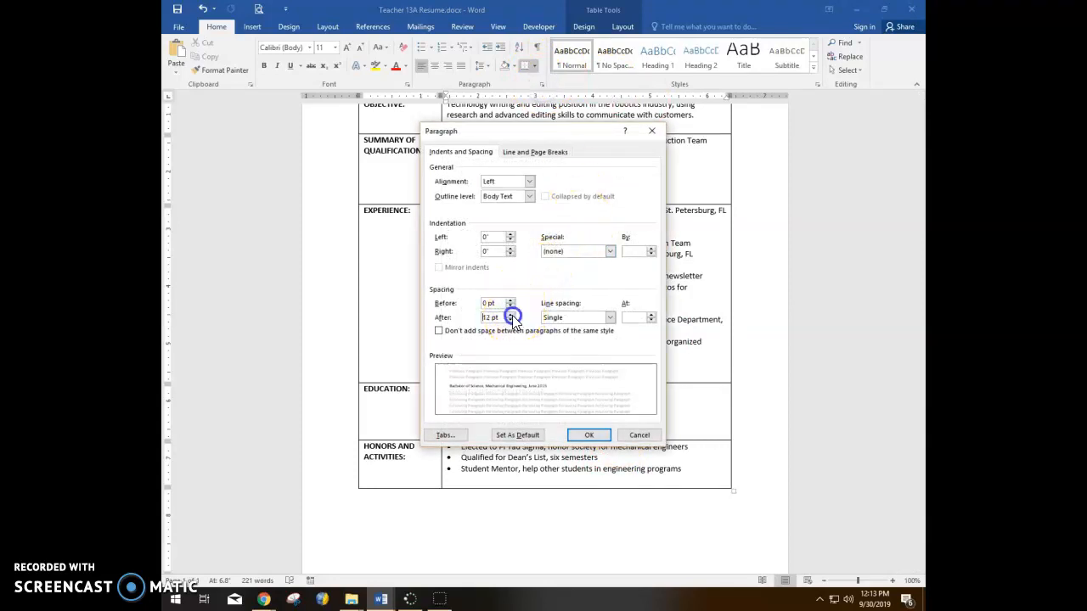
{"action": "left_click", "coordinate": [589, 435]}
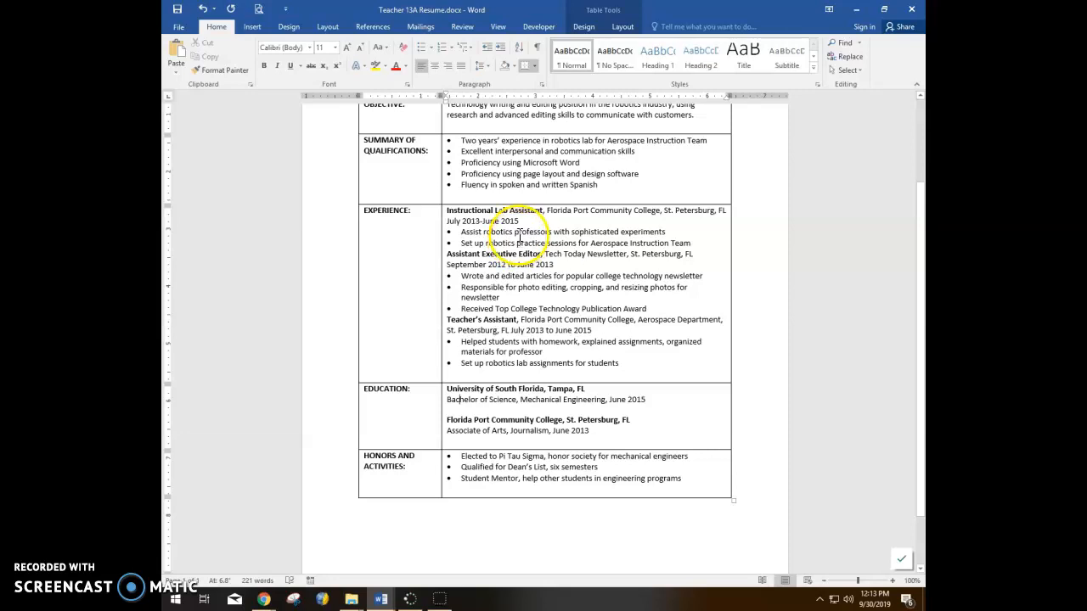
Step: Add 12 pt of space after the last bullet of the Experience entry
{"action": "left_click", "coordinate": [515, 242]}
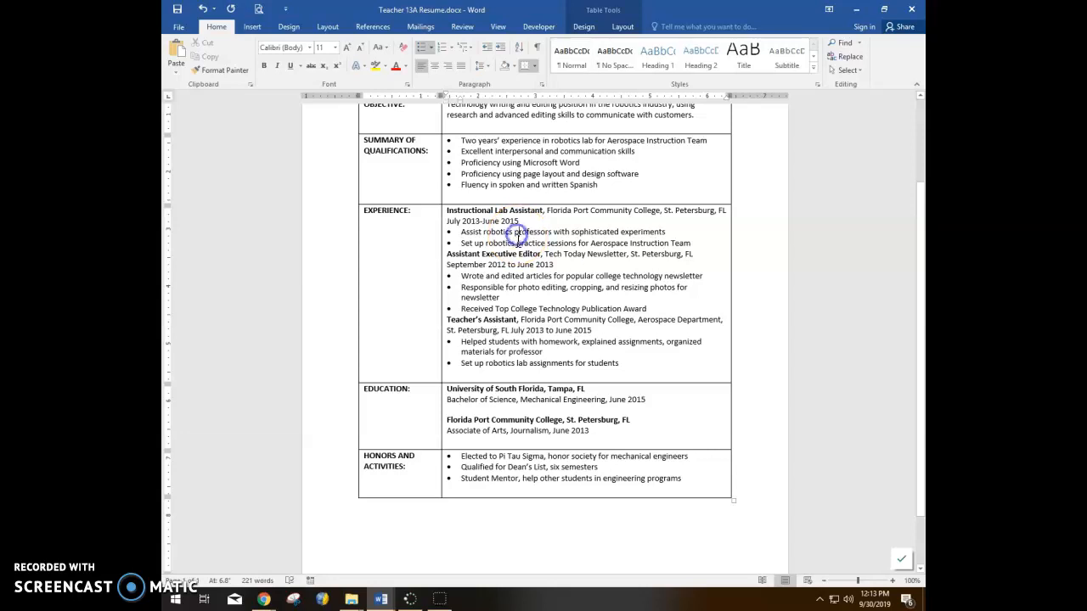
{"action": "left_click", "coordinate": [542, 84]}
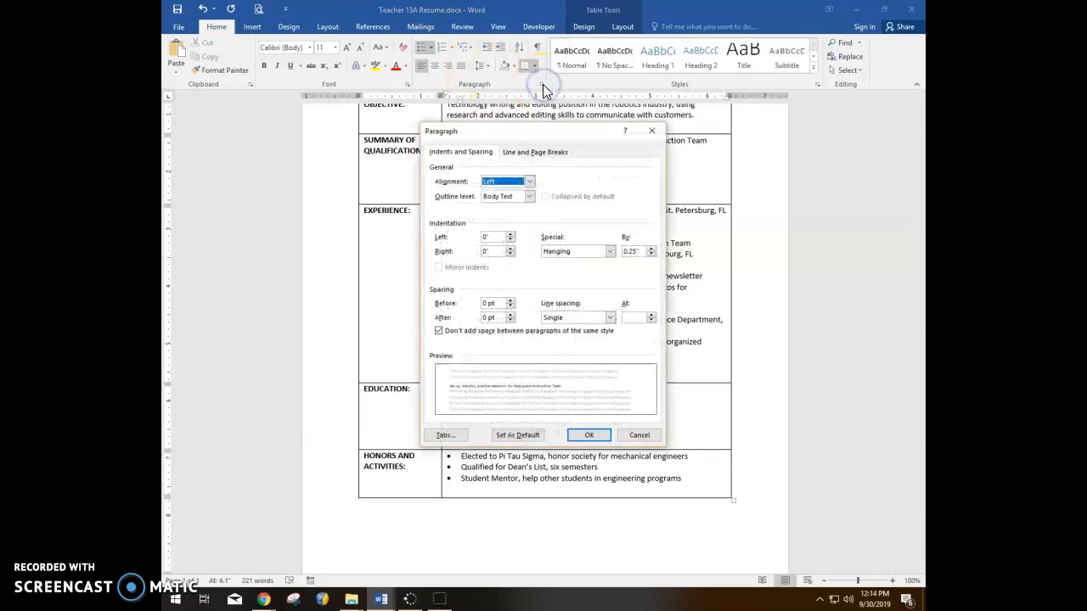
{"action": "left_click", "coordinate": [511, 314]}
{"action": "left_click", "coordinate": [510, 315]}
{"action": "left_click", "coordinate": [585, 436]}
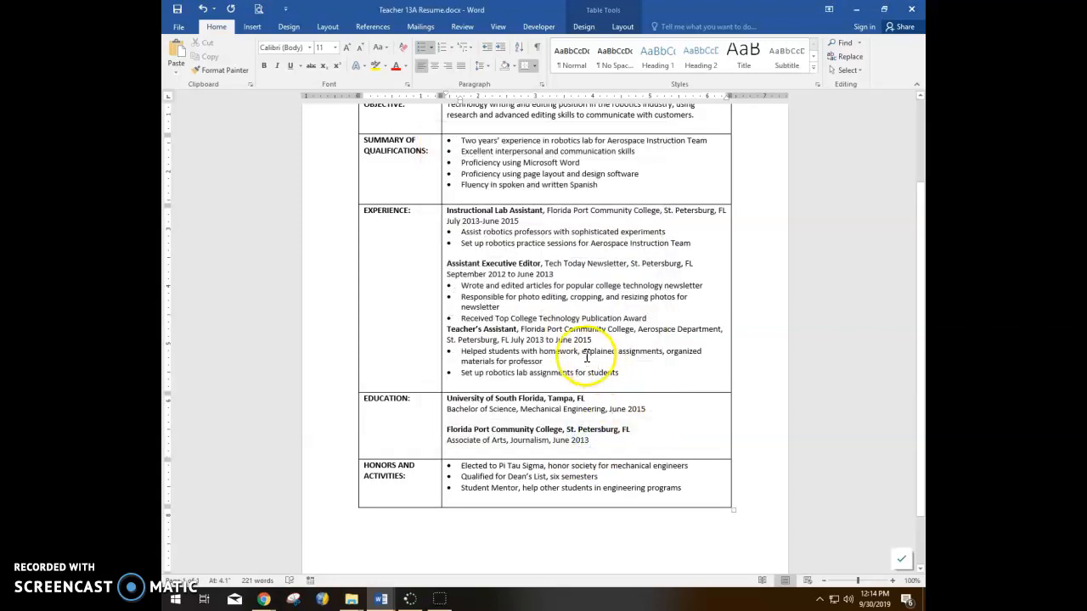
Step: Add space after the Top College award bullet, then save the resume
{"action": "left_click", "coordinate": [508, 319]}
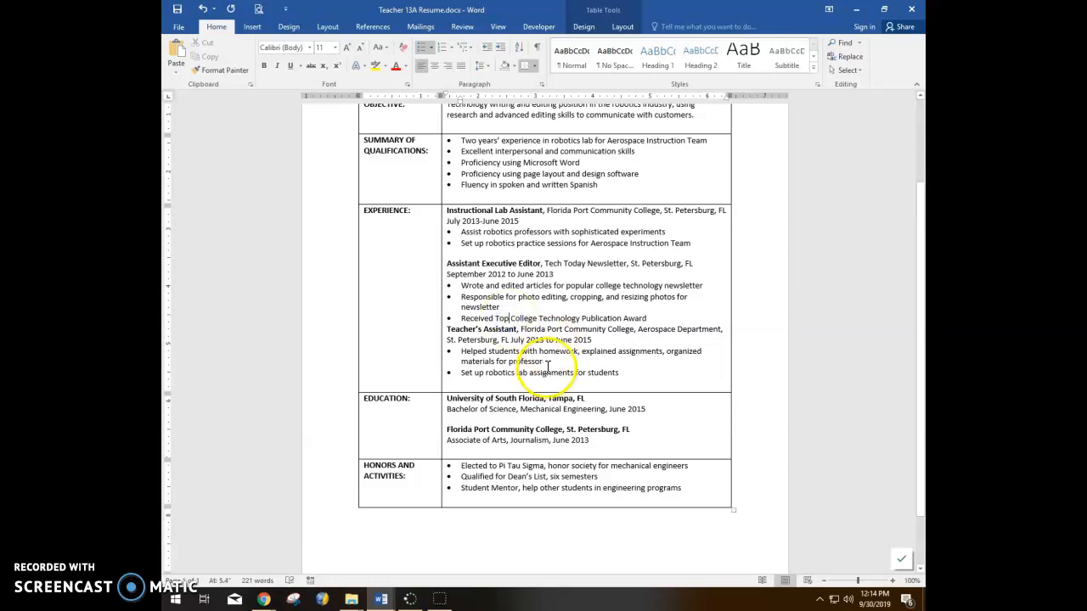
{"action": "left_click", "coordinate": [542, 85]}
{"action": "left_click", "coordinate": [510, 321]}
{"action": "left_click", "coordinate": [588, 434]}
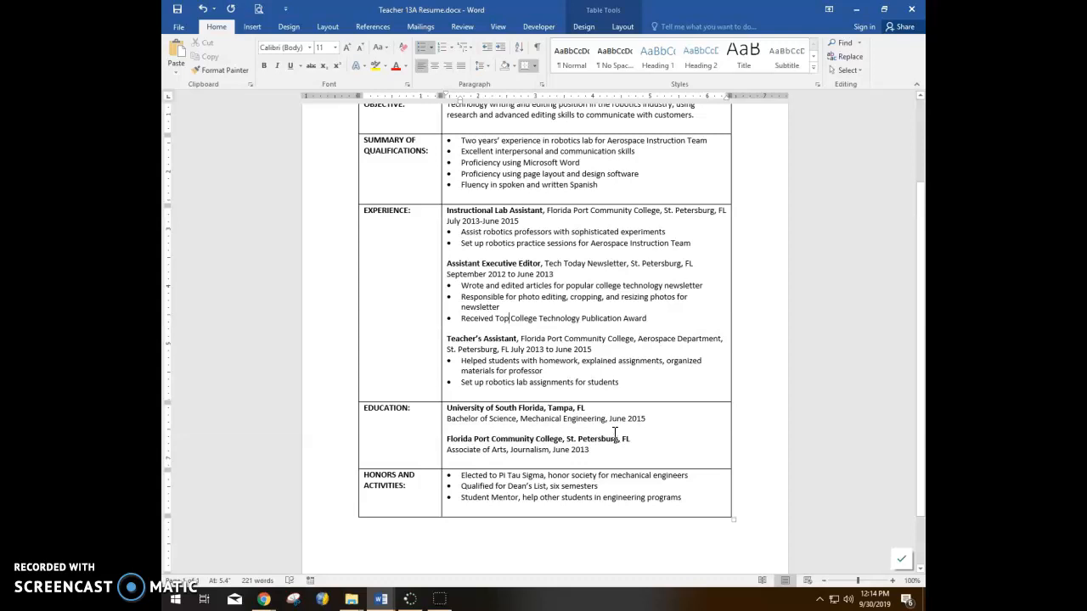
{"action": "left_click", "coordinate": [177, 11]}
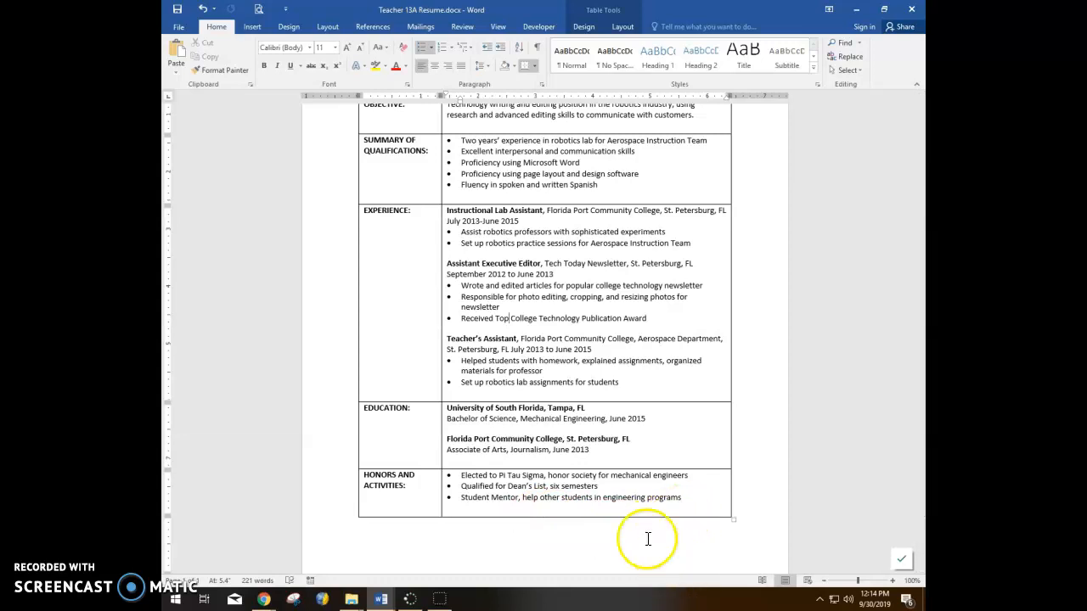
Step: Select the whole resume table and apply No Border from Table Tools Design
{"action": "scroll", "coordinate": [645, 531], "scroll_direction": "up", "scroll_amount": 3}
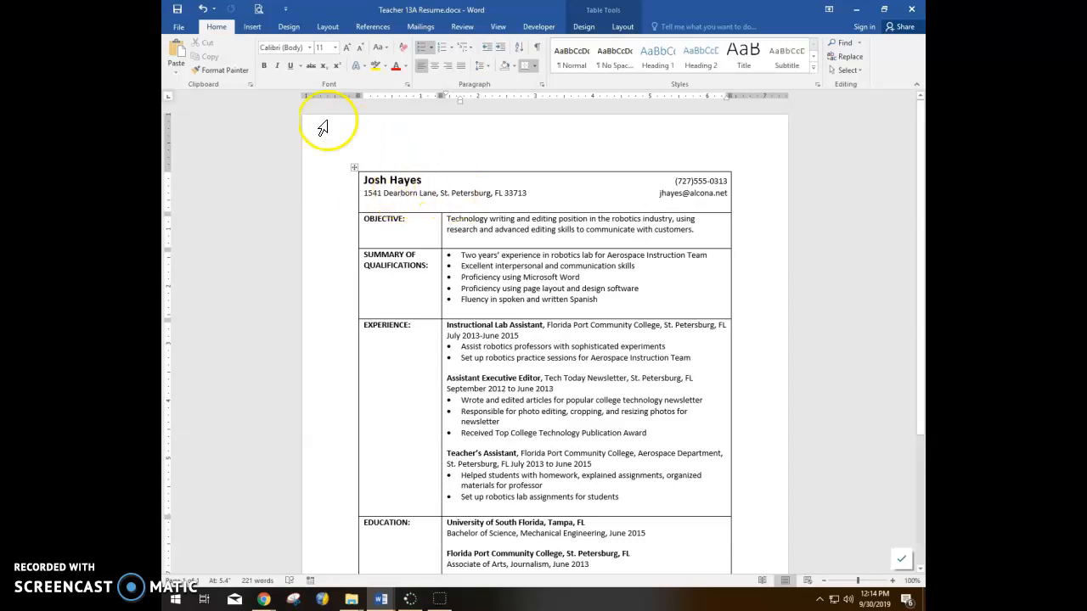
{"action": "left_click", "coordinate": [354, 167]}
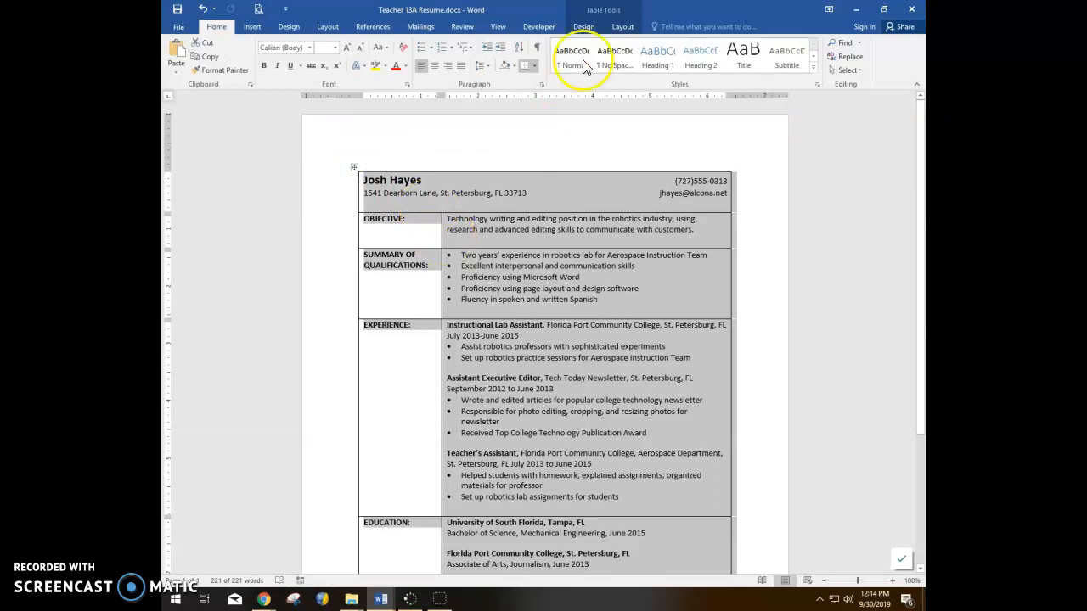
{"action": "left_click", "coordinate": [603, 10]}
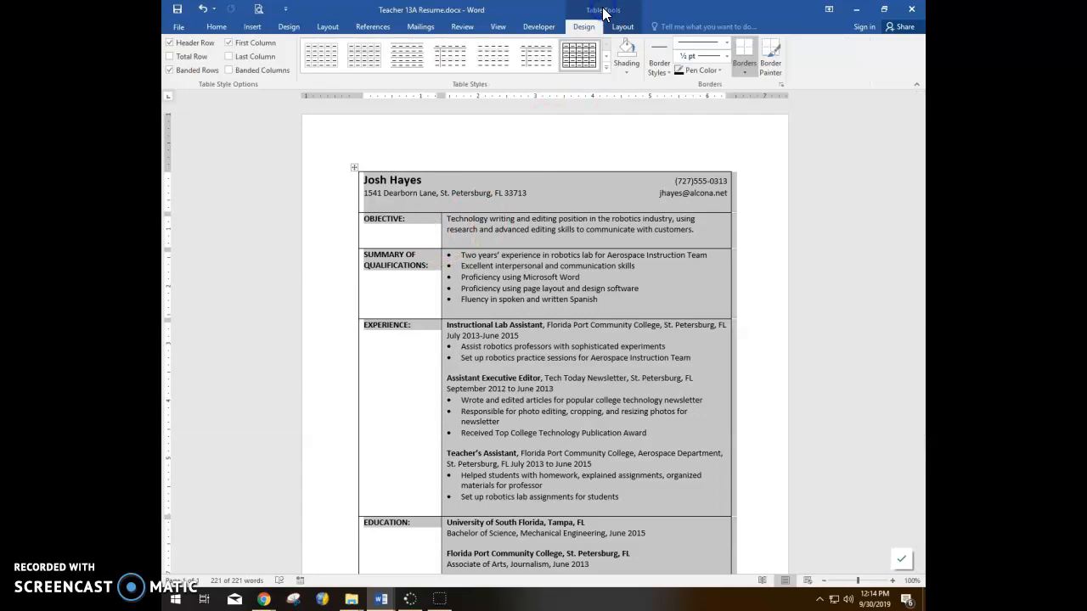
{"action": "left_click", "coordinate": [290, 26]}
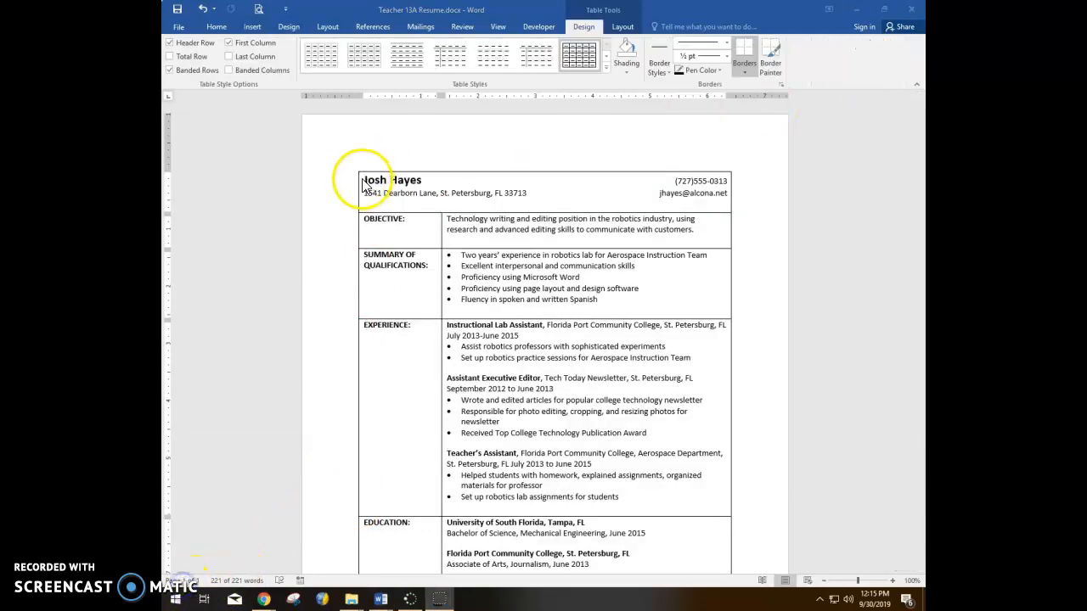
{"action": "left_click", "coordinate": [354, 169]}
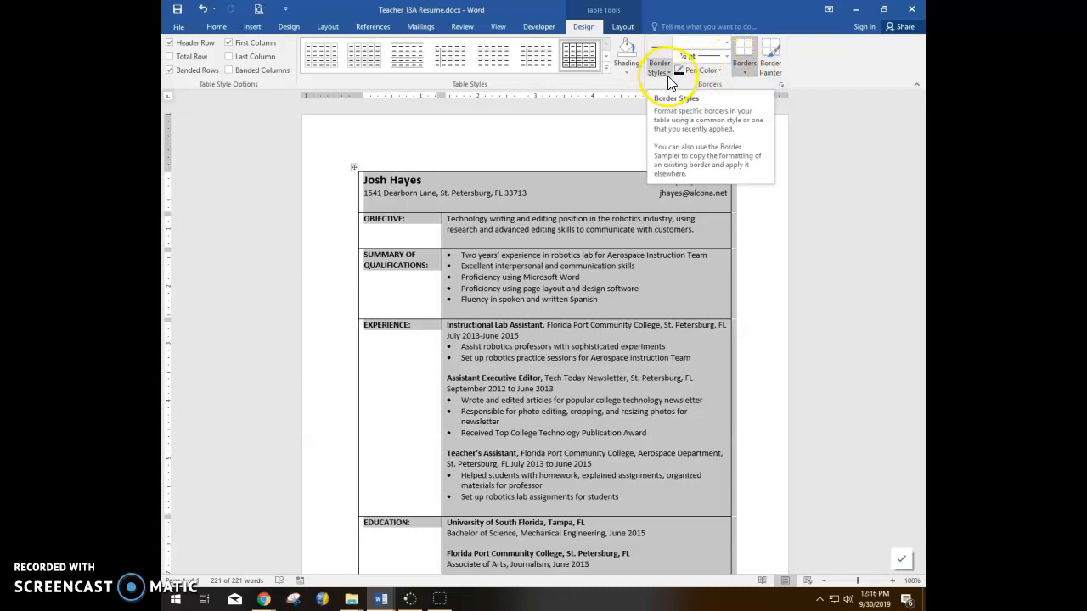
{"action": "left_click", "coordinate": [744, 73]}
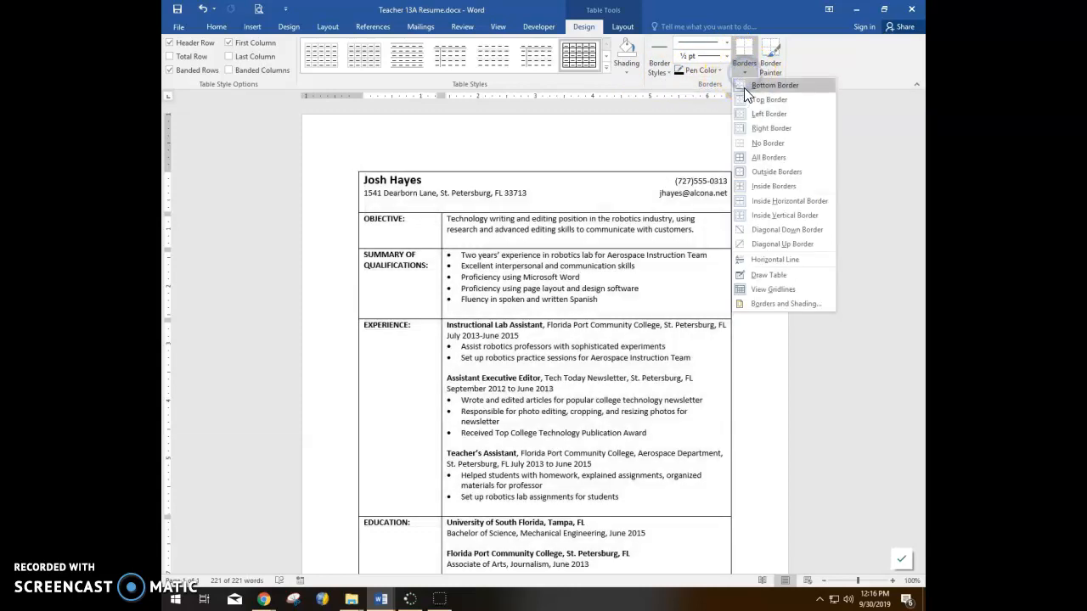
{"action": "left_click", "coordinate": [766, 143]}
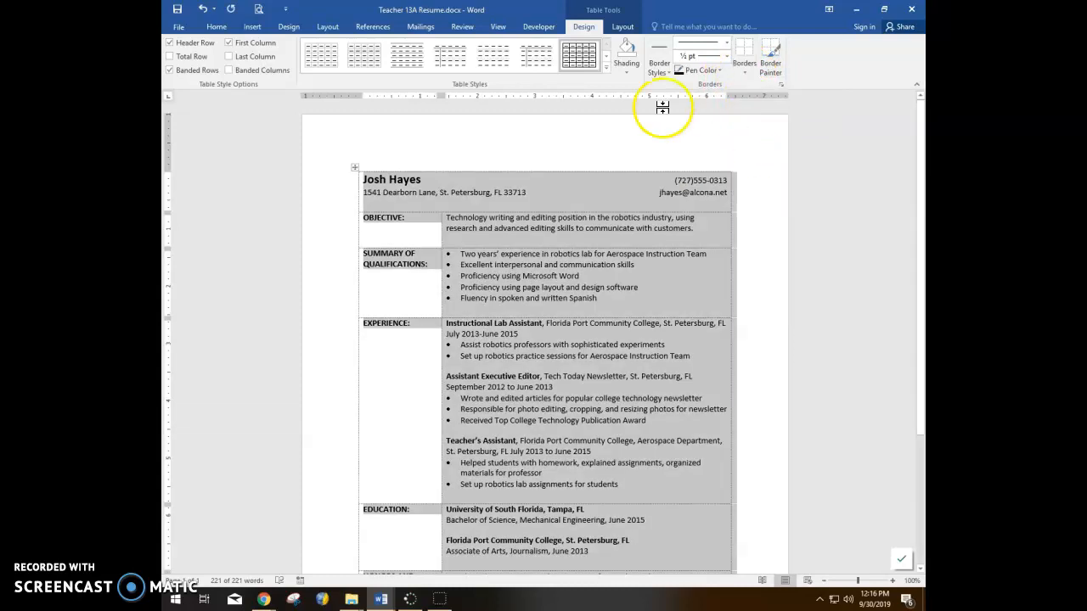
{"action": "left_click", "coordinate": [755, 187]}
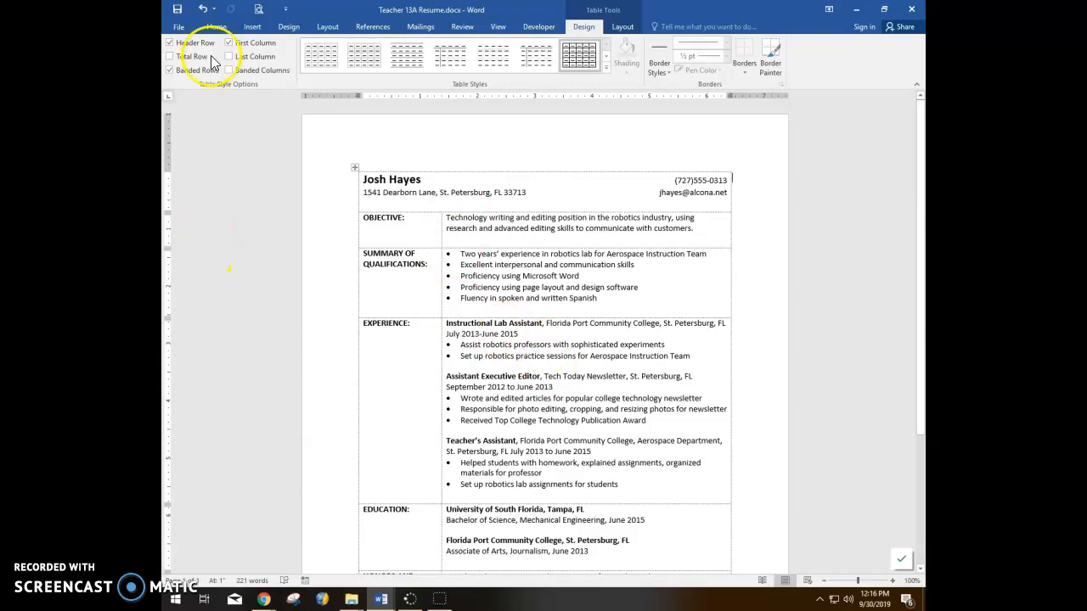
{"action": "left_click", "coordinate": [217, 27]}
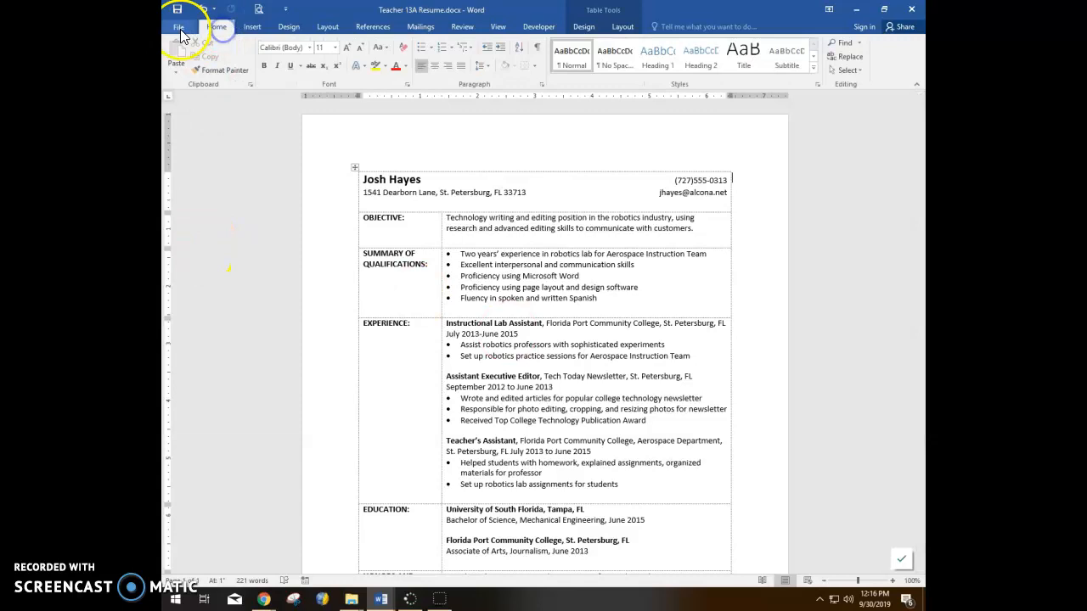
{"action": "left_click", "coordinate": [178, 26]}
{"action": "left_click", "coordinate": [189, 170]}
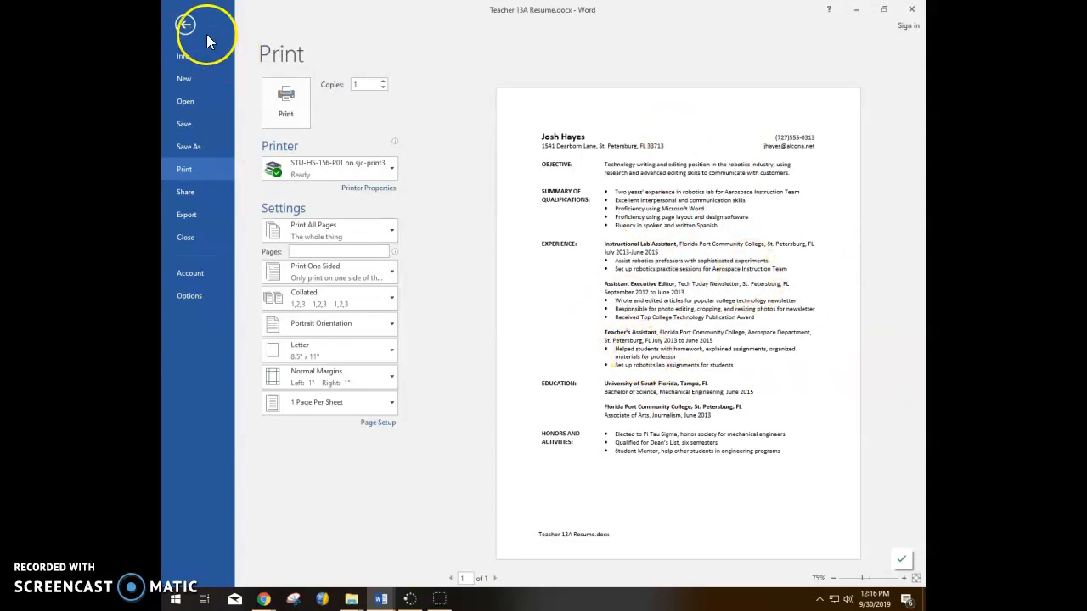
{"action": "left_click", "coordinate": [185, 25]}
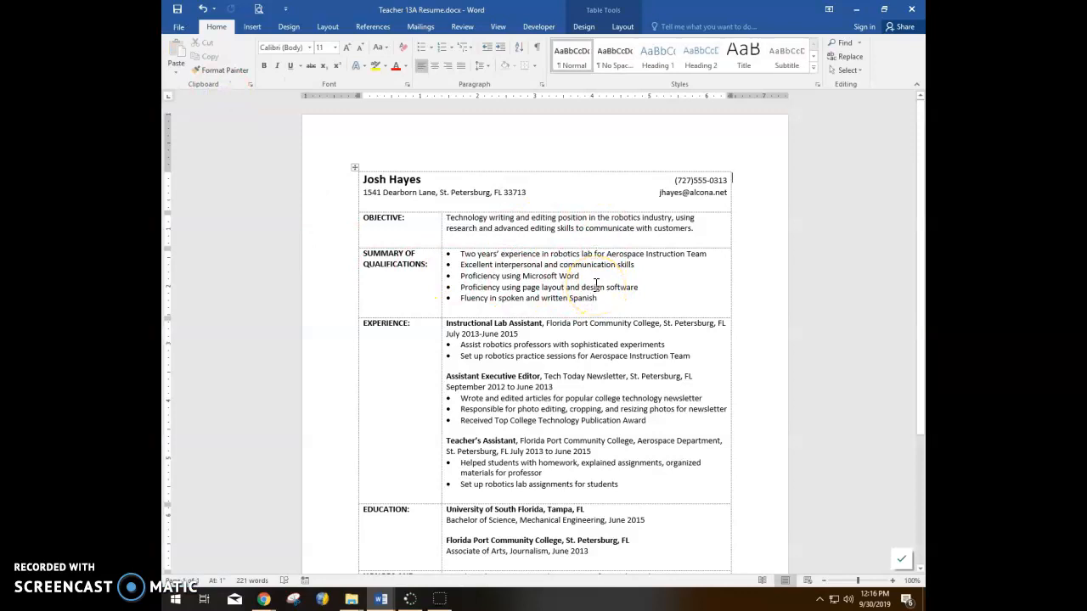
Step: Select the resume table and open Borders and Shading from the Borders menu
{"action": "left_click", "coordinate": [356, 167]}
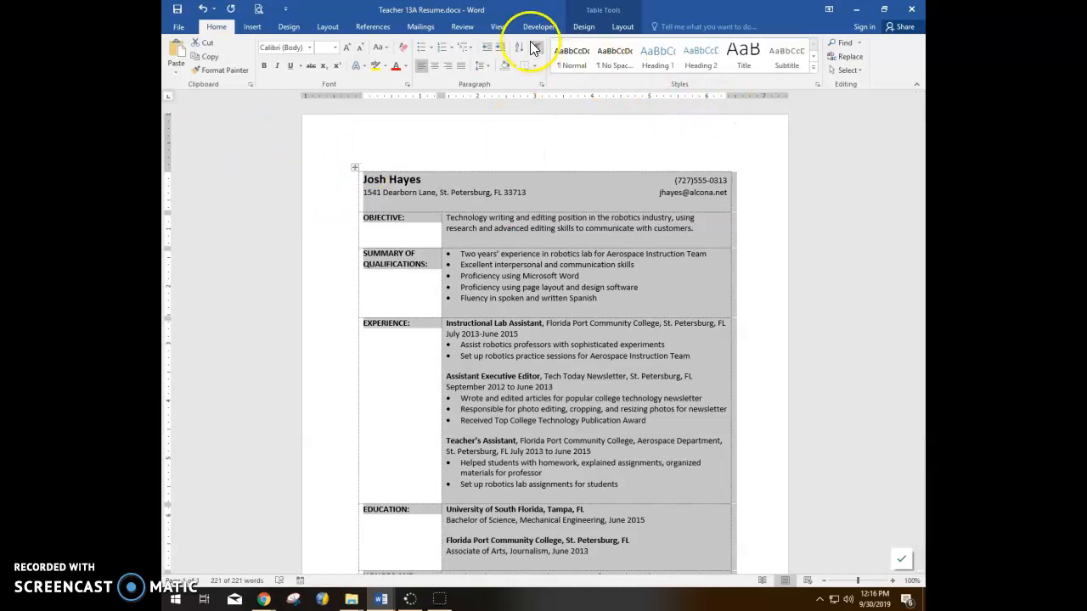
{"action": "left_click", "coordinate": [586, 27]}
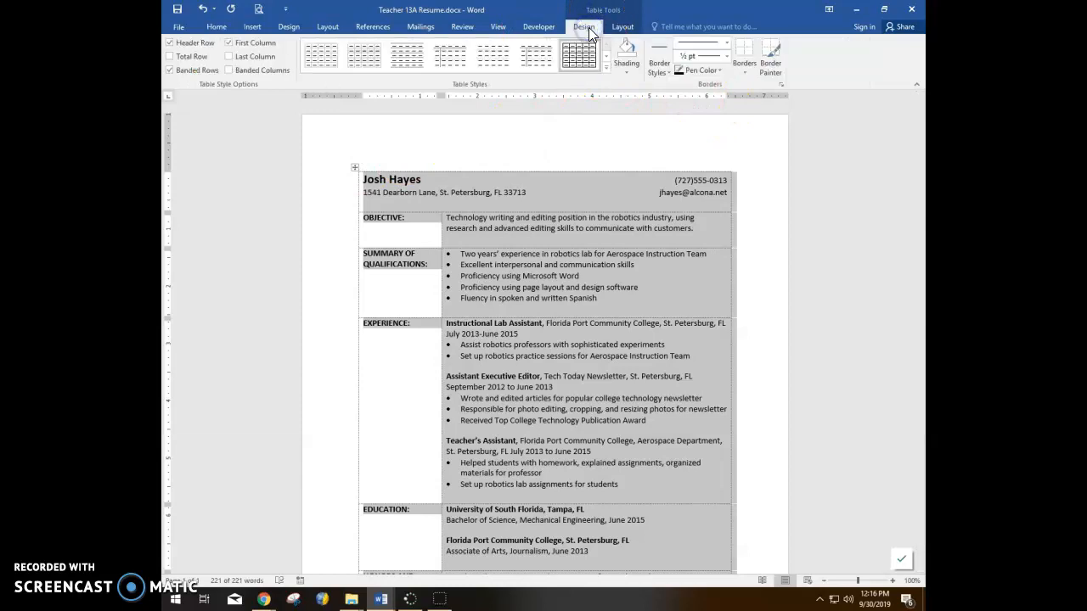
{"action": "left_click", "coordinate": [781, 84]}
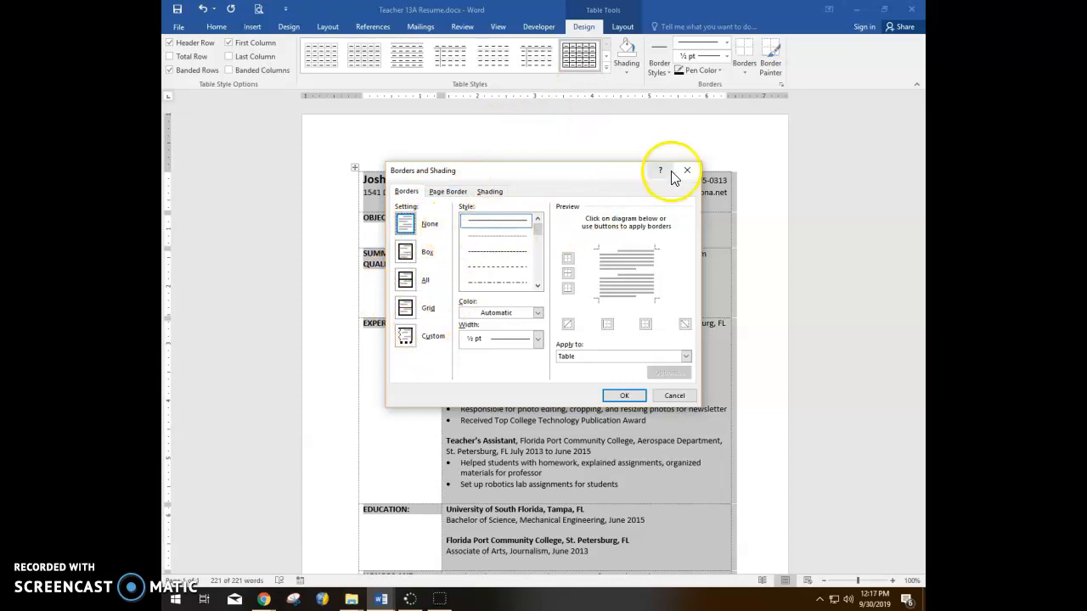
{"action": "left_click", "coordinate": [490, 192]}
{"action": "left_click", "coordinate": [406, 193]}
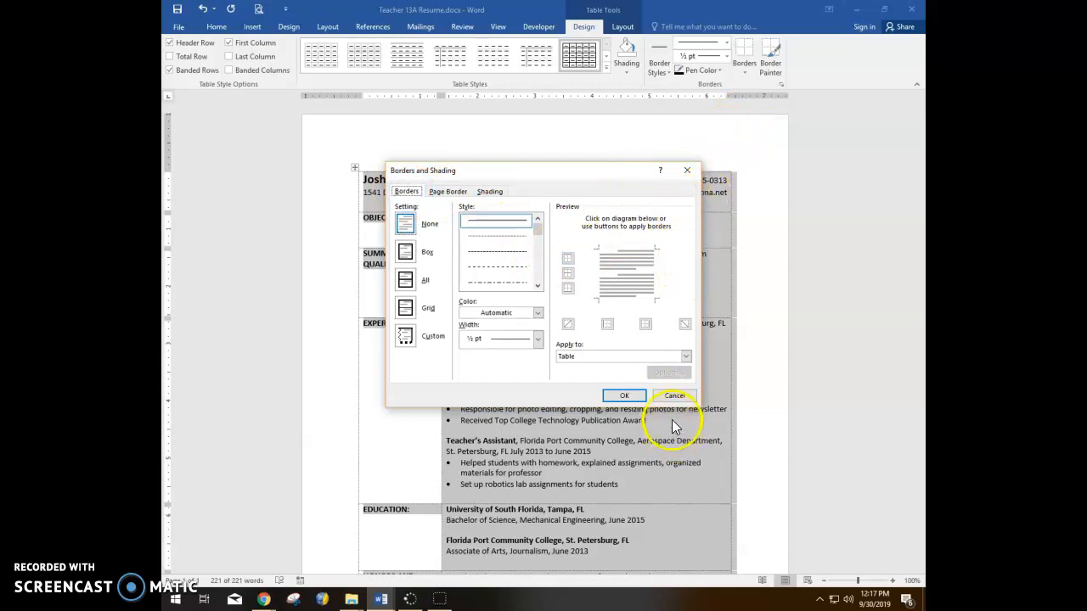
{"action": "left_click", "coordinate": [679, 395]}
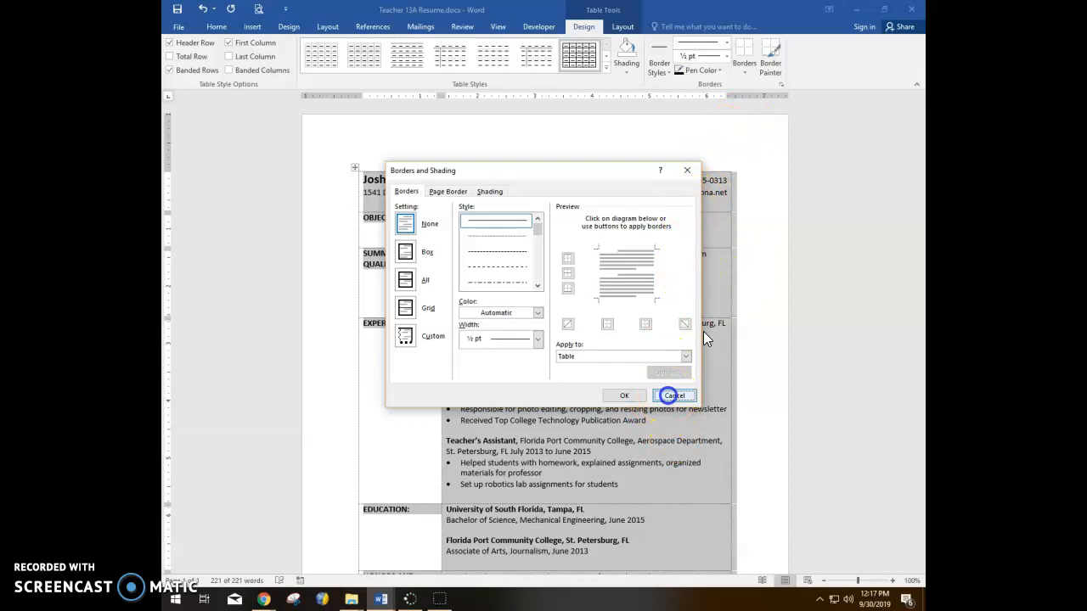
{"action": "left_click", "coordinate": [750, 73]}
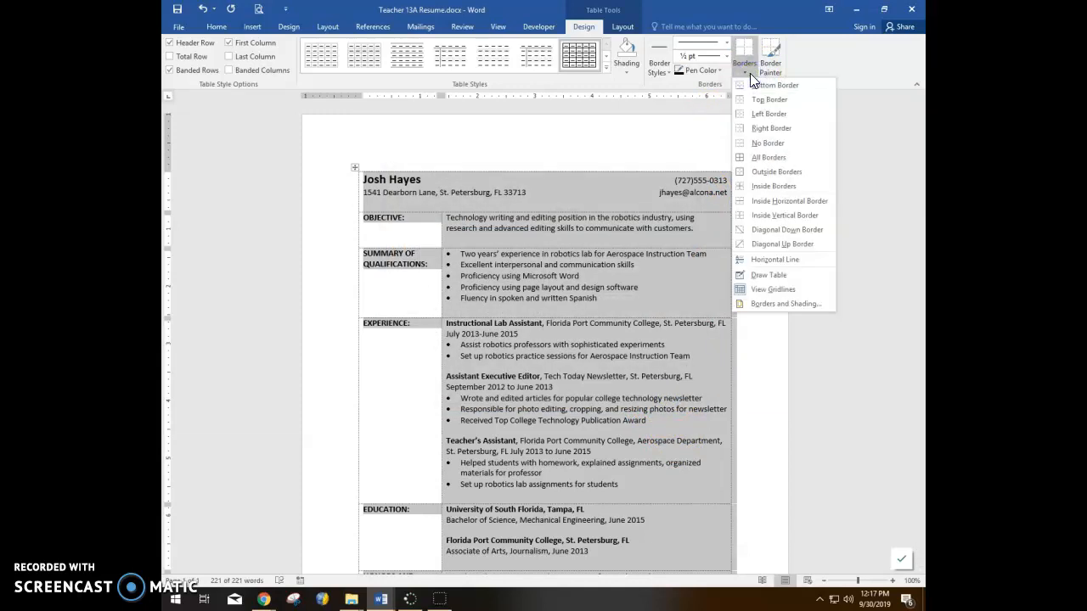
{"action": "left_click", "coordinate": [766, 304]}
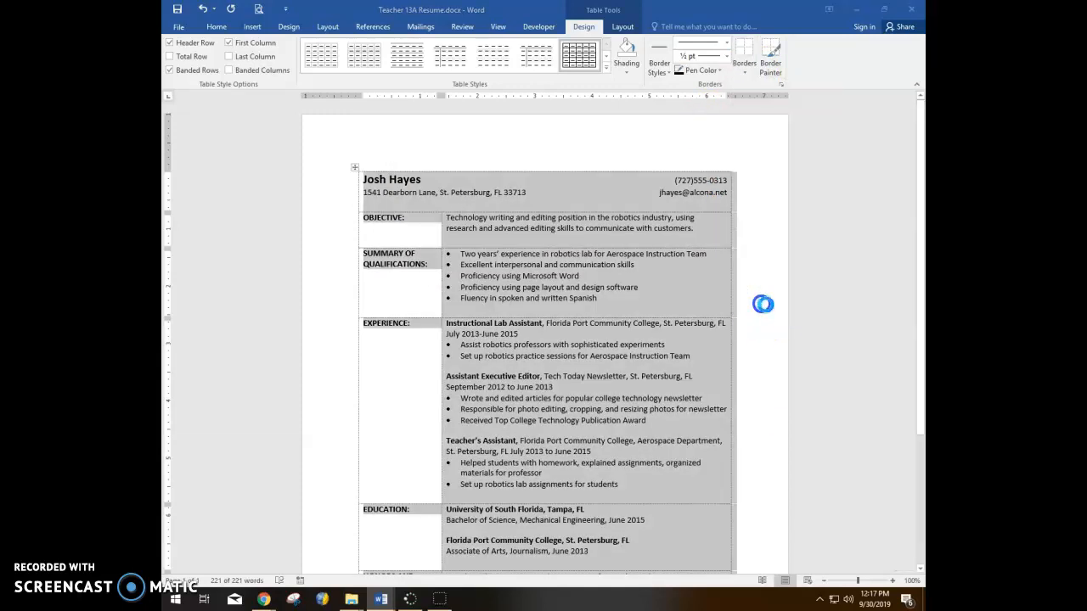
Step: Choose a Custom border with the thick single line style at 3 pt width
{"action": "left_click_drag", "start_coordinate": [525, 175], "coordinate": [586, 134]}
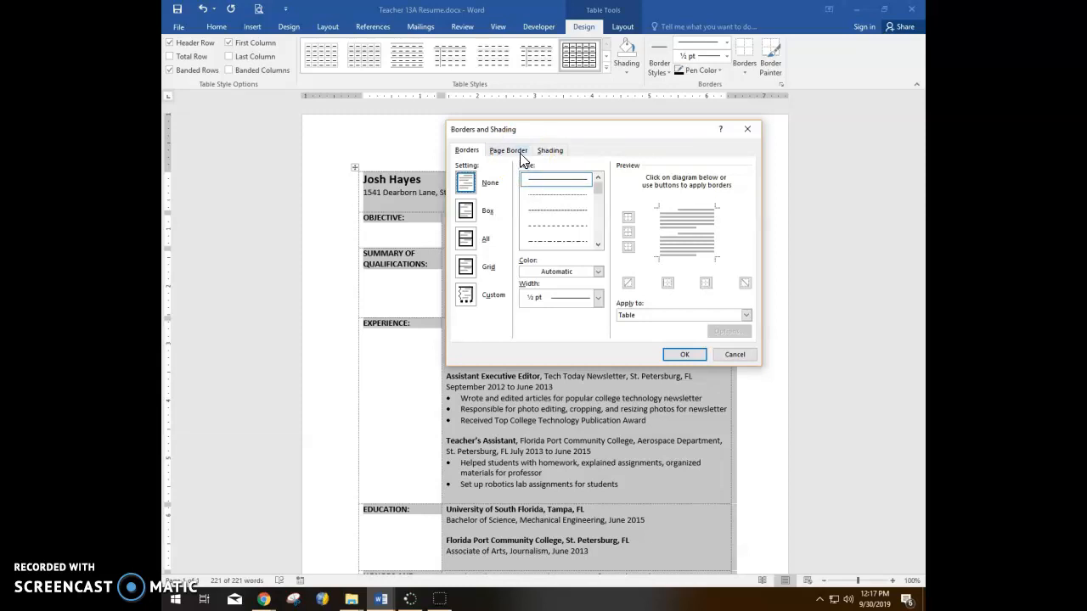
{"action": "left_click", "coordinate": [468, 299]}
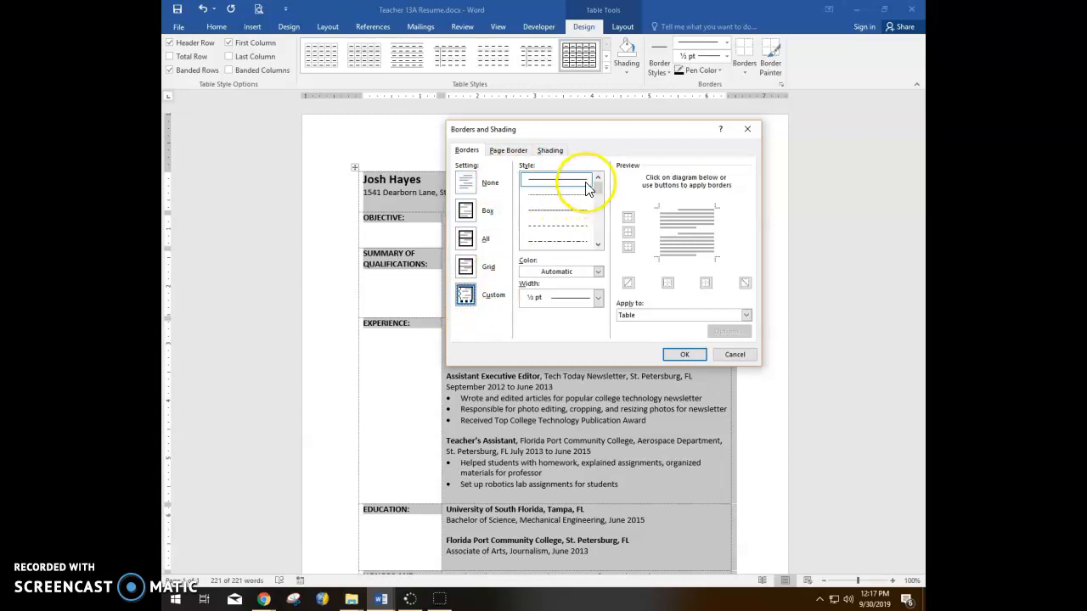
{"action": "mouse_move", "coordinate": [599, 188]}
{"action": "left_mouse_down"}
{"action": "mouse_move", "coordinate": [588, 247]}
{"action": "mouse_move", "coordinate": [598, 215]}
{"action": "left_mouse_up"}
{"action": "left_click", "coordinate": [565, 188]}
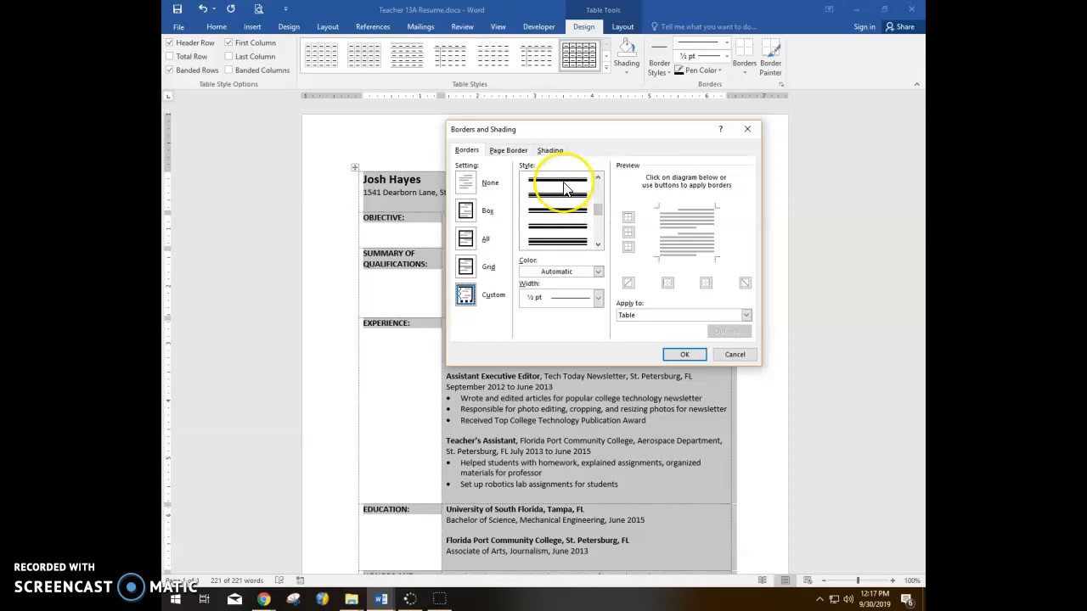
{"action": "left_click", "coordinate": [563, 205]}
{"action": "mouse_move", "coordinate": [600, 212]}
{"action": "left_mouse_down"}
{"action": "mouse_move", "coordinate": [600, 237]}
{"action": "mouse_move", "coordinate": [597, 218]}
{"action": "left_mouse_up"}
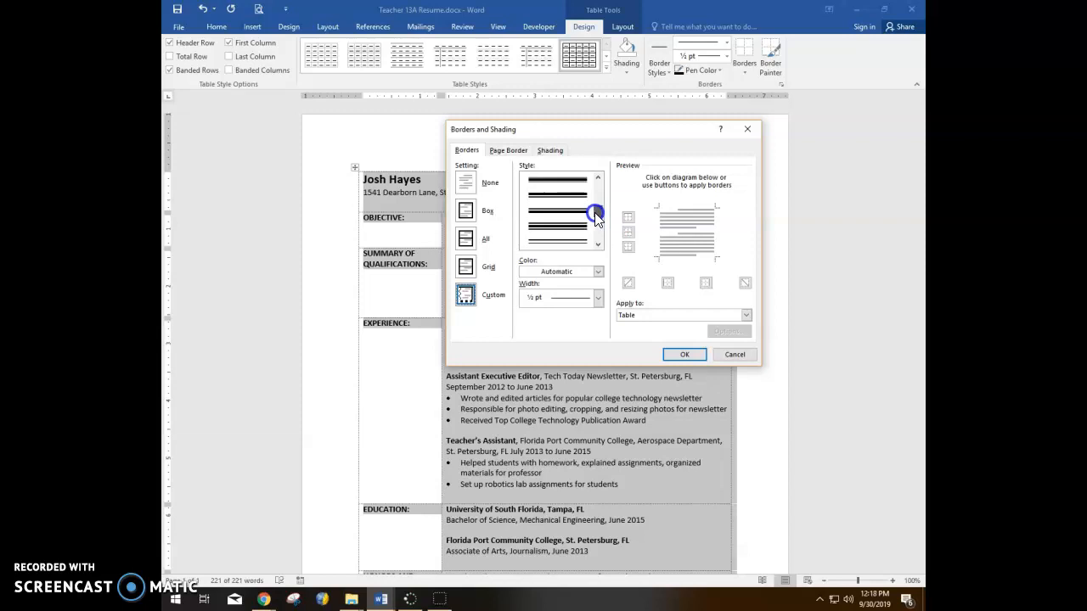
{"action": "left_click_drag", "start_coordinate": [596, 217], "coordinate": [595, 215]}
{"action": "left_click", "coordinate": [561, 195]}
{"action": "left_click_drag", "start_coordinate": [560, 202], "coordinate": [606, 341]}
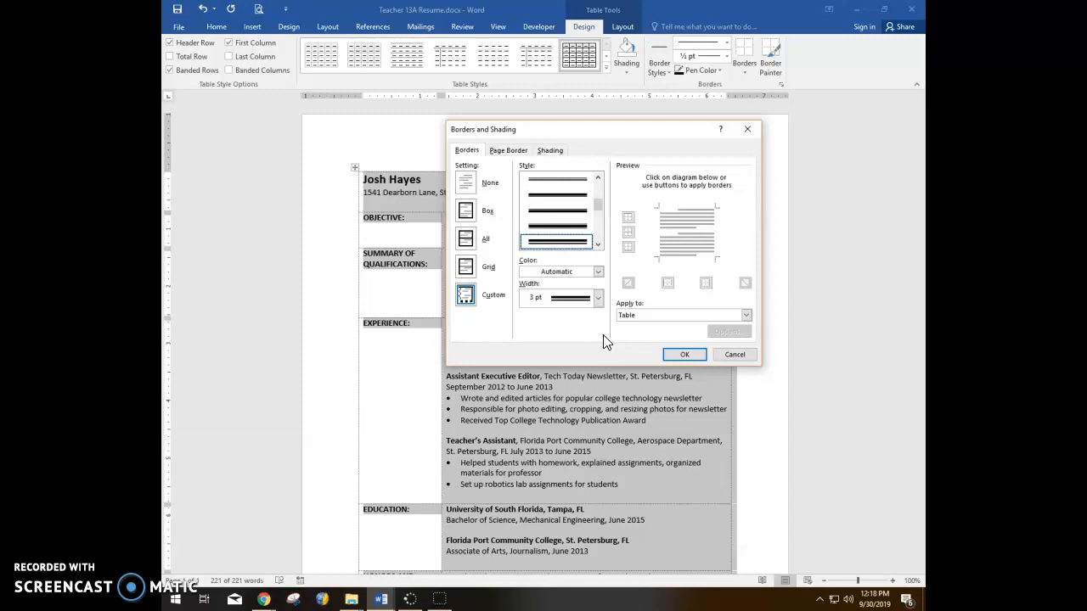
{"action": "left_click_drag", "start_coordinate": [558, 314], "coordinate": [643, 385]}
{"action": "left_click", "coordinate": [700, 352]}
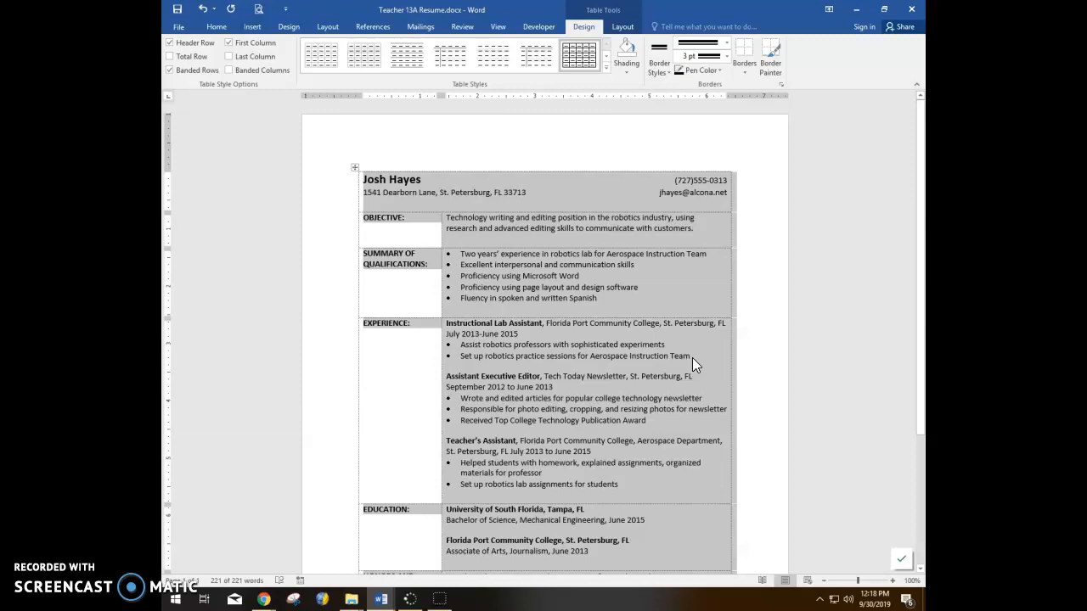
{"action": "scroll", "coordinate": [671, 280], "scroll_direction": "down", "scroll_amount": 4}
{"action": "scroll", "coordinate": [651, 263], "scroll_direction": "up", "scroll_amount": 4}
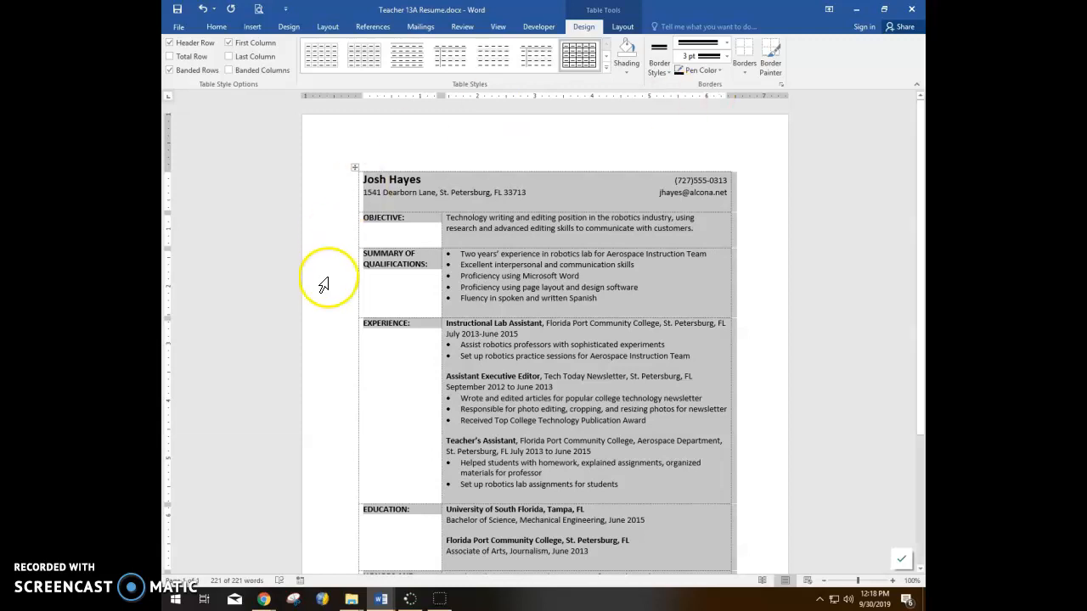
{"action": "left_click", "coordinate": [183, 579]}
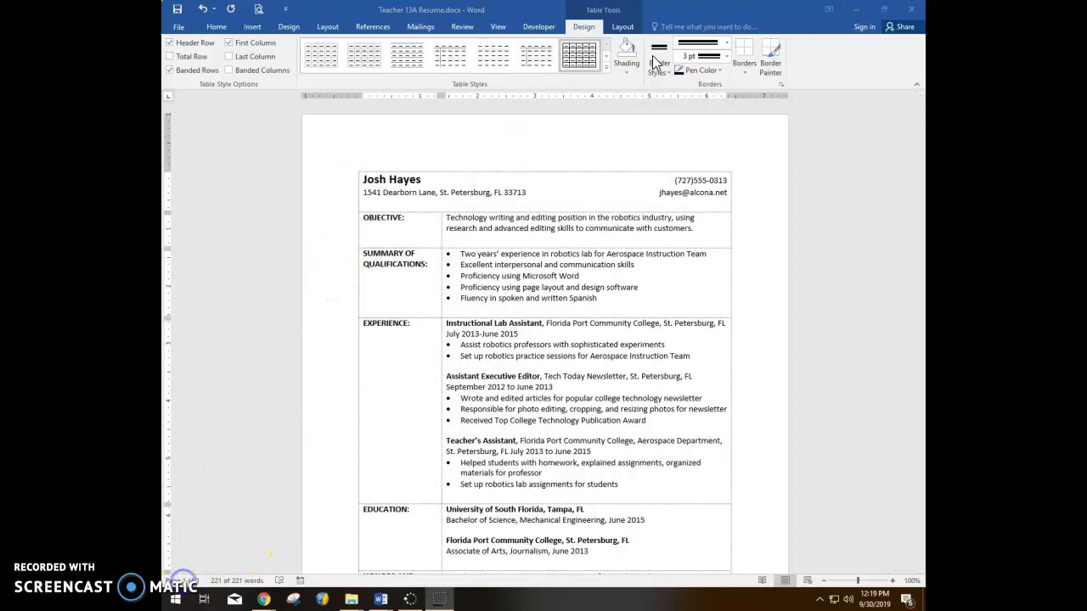
{"action": "left_click", "coordinate": [781, 86]}
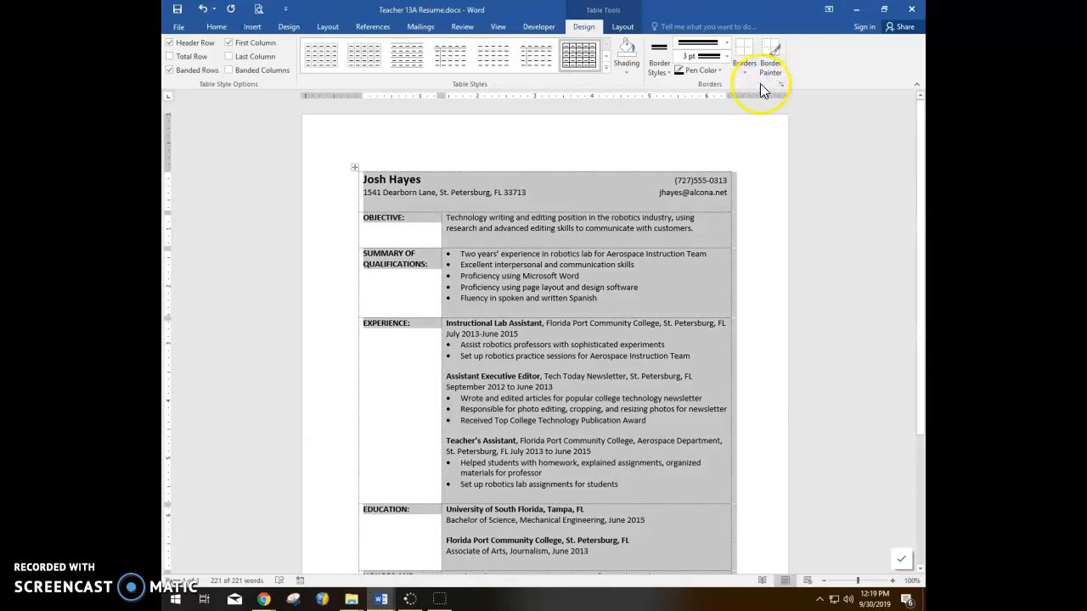